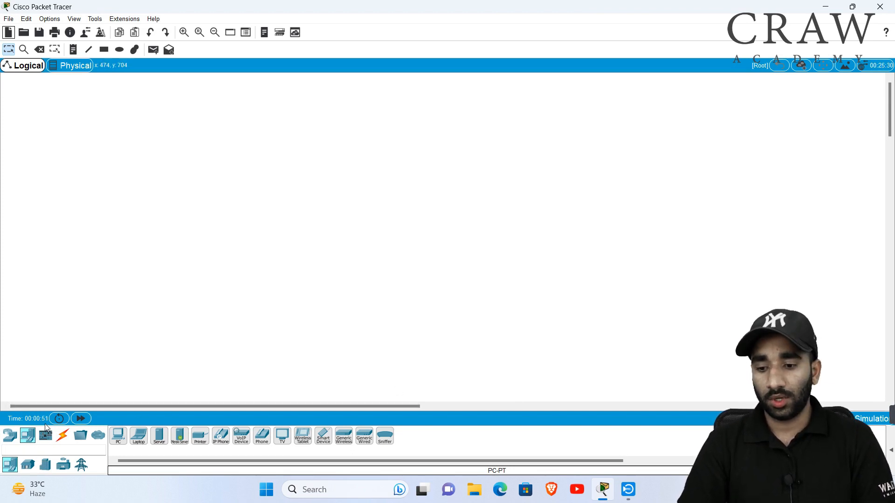
# Step: Place a 2911 router in the upper middle of the empty logical workspace
pyautogui.click(11, 437)
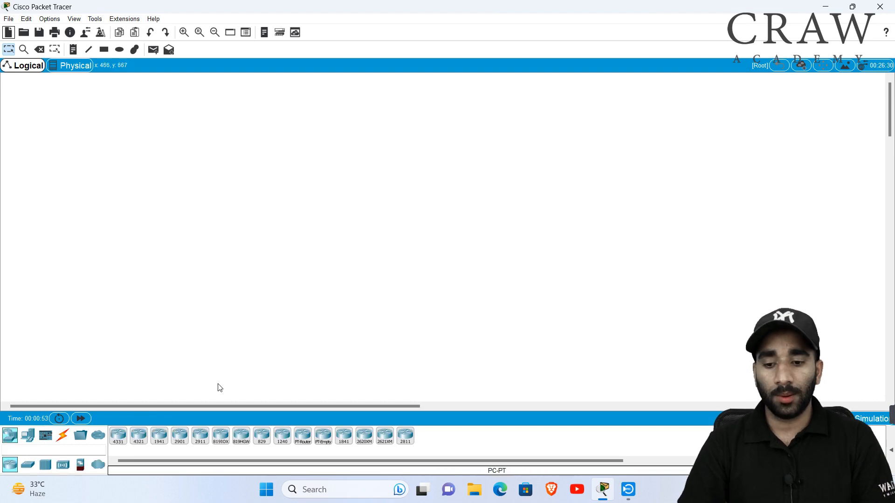
pyautogui.click(201, 437)
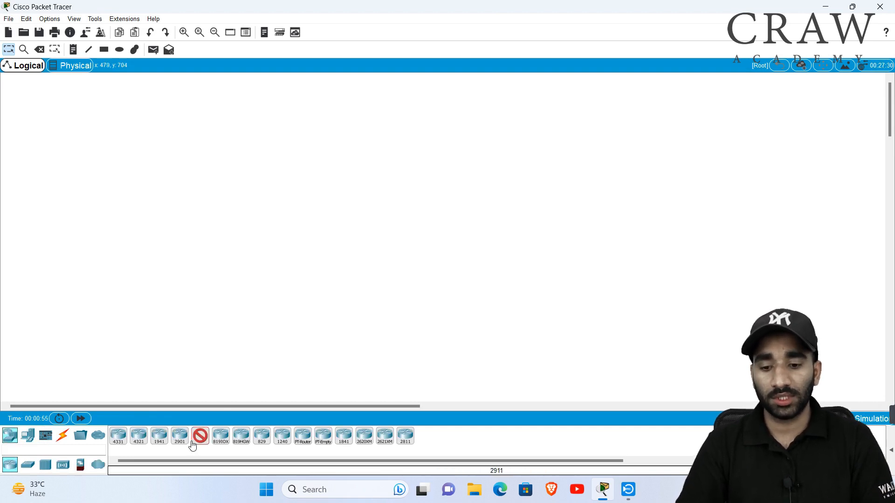
pyautogui.click(384, 121)
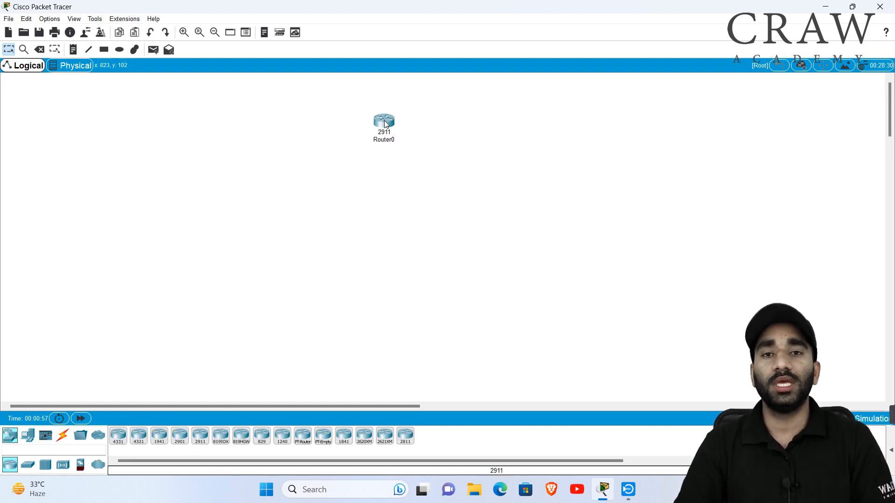
pyautogui.moveTo(356, 101); pyautogui.dragTo(444, 160)
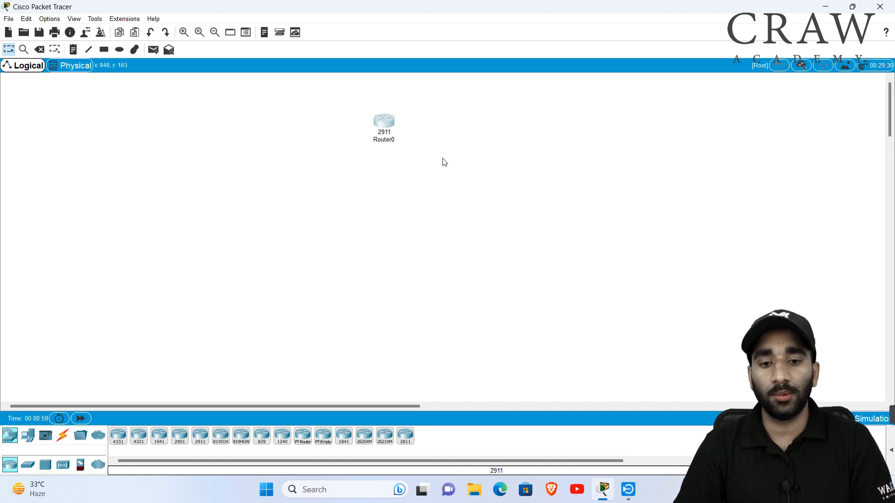
pyautogui.moveTo(345, 78); pyautogui.dragTo(427, 149)
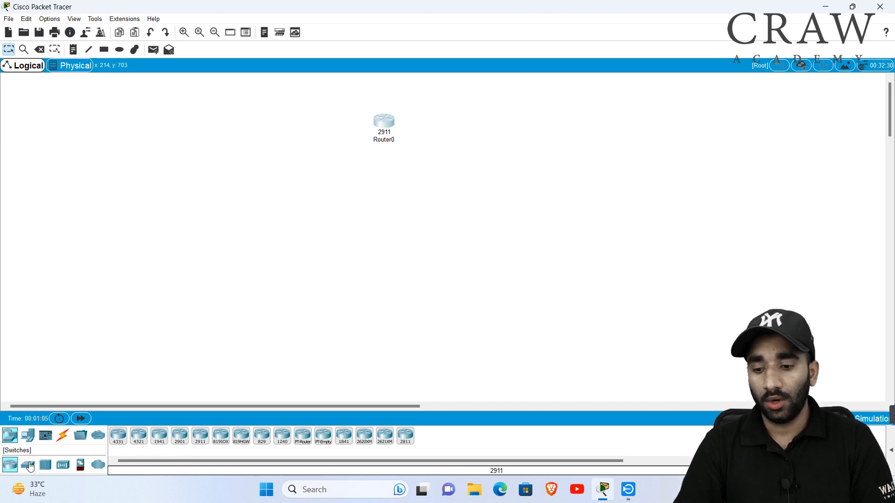
# Step: Place a 2960 switch in the workspace directly below the router
pyautogui.click(28, 466)
pyautogui.click(118, 436)
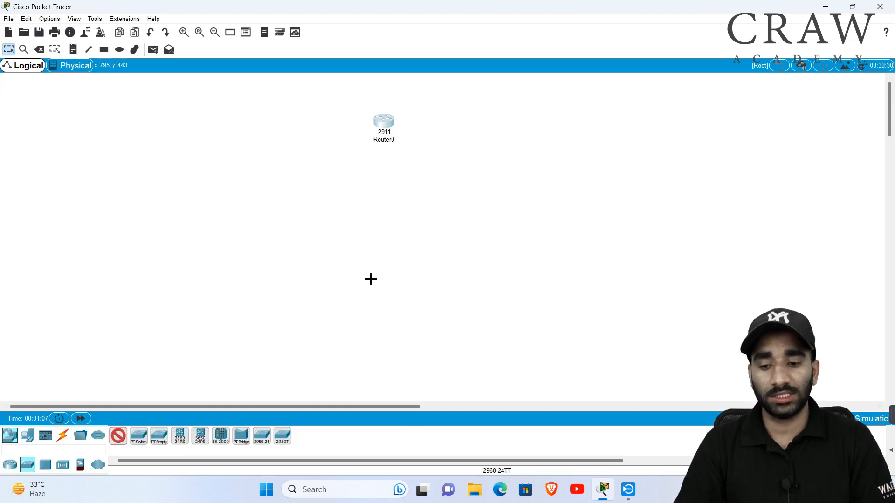
pyautogui.click(372, 204)
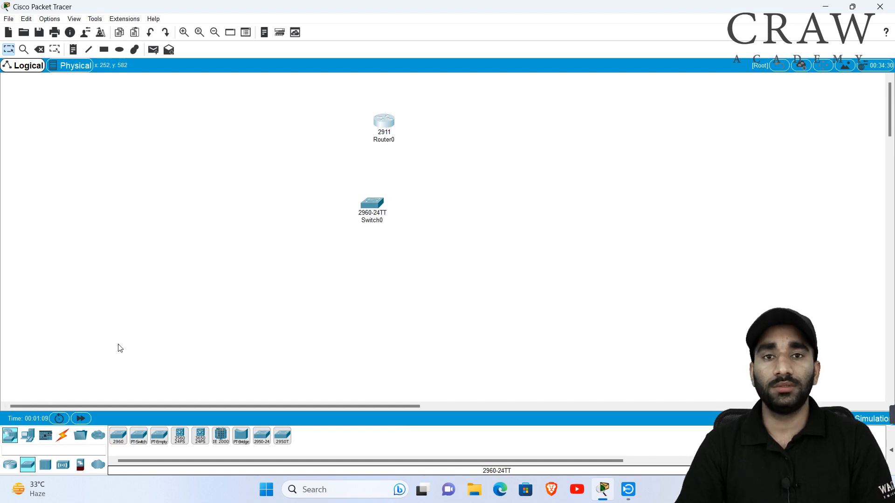
# Step: Place five PCs in an arc around the lower side of the switch, from PC0 to PC4
pyautogui.click(28, 439)
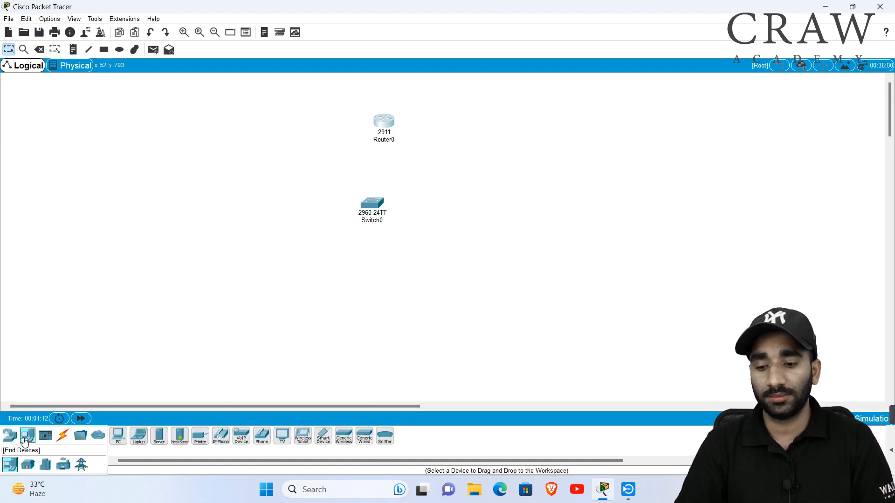
pyautogui.keyDown('ctrl'); pyautogui.click(118, 436); pyautogui.keyUp('ctrl')
pyautogui.click(213, 269)
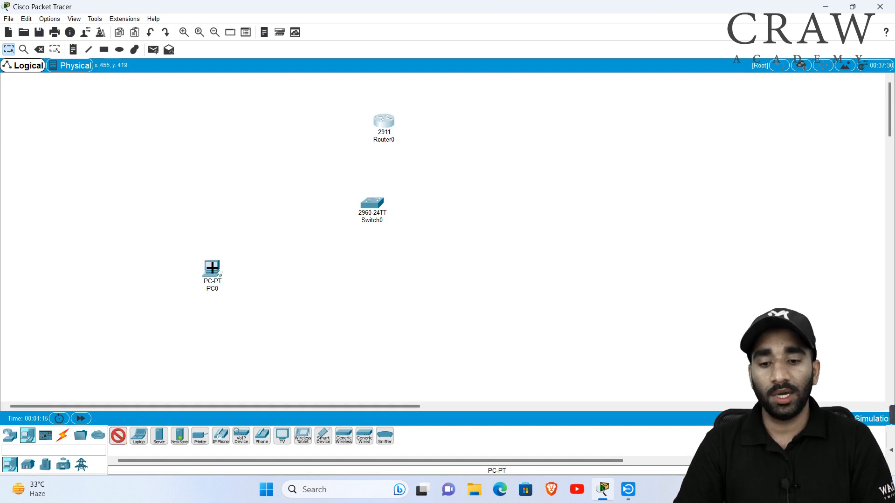
pyautogui.click(309, 323)
pyautogui.click(418, 340)
pyautogui.click(535, 311)
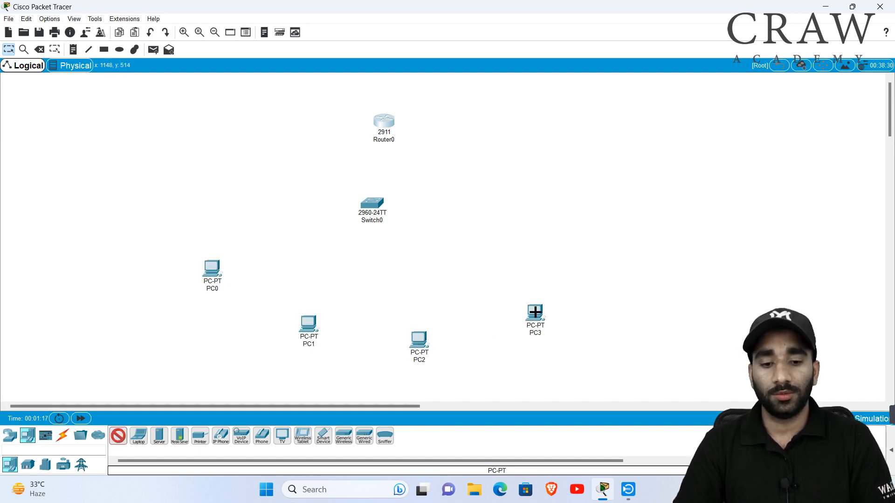
pyautogui.click(596, 217)
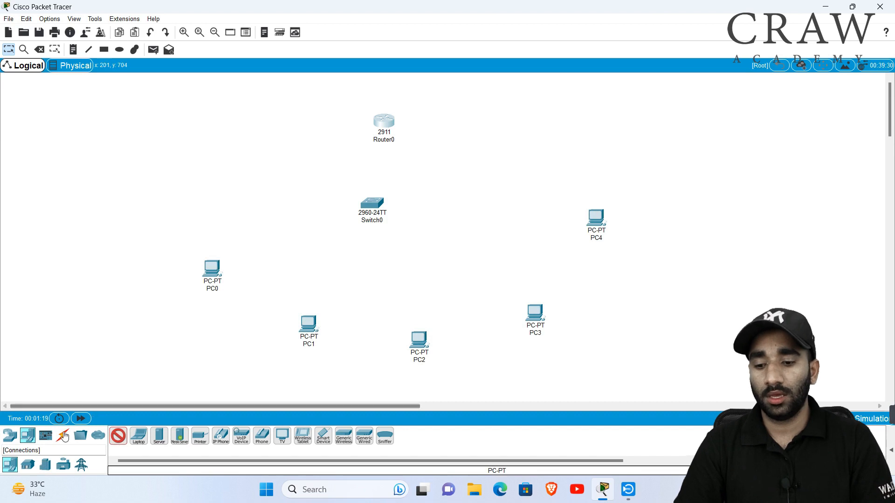
# Step: Cable PC0 to the switch and the switch to the router, using the automatically chosen connection type
pyautogui.click(64, 436)
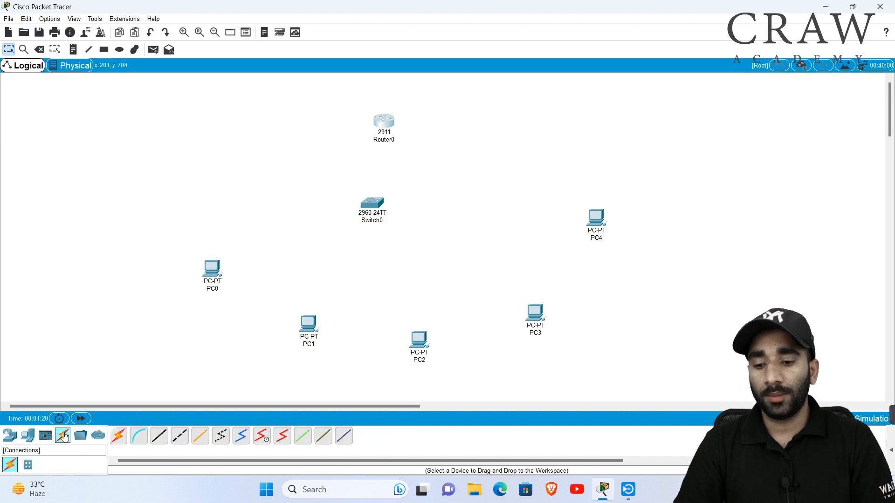
pyautogui.click(119, 436)
pyautogui.click(213, 270)
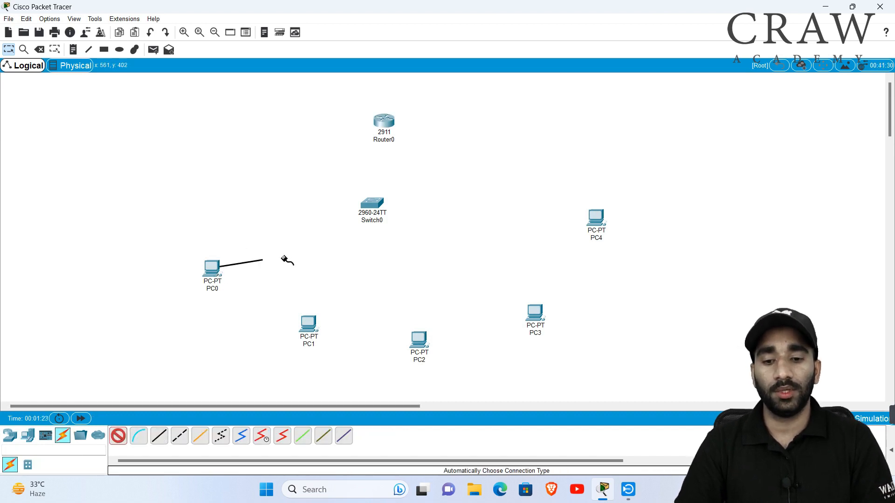
pyautogui.click(374, 210)
pyautogui.click(373, 205)
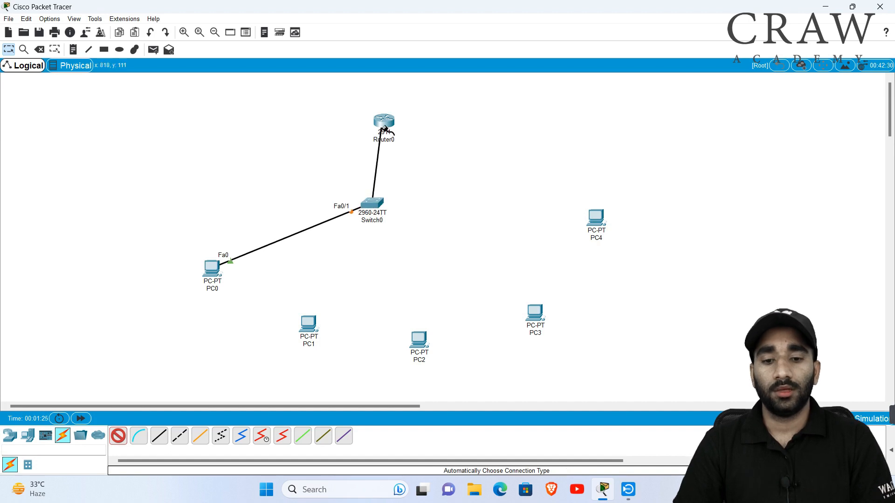
pyautogui.click(382, 125)
# Step: Cable PC1, PC2, PC3 and PC4 to the switch with automatic connections, and end cabling
pyautogui.click(372, 203)
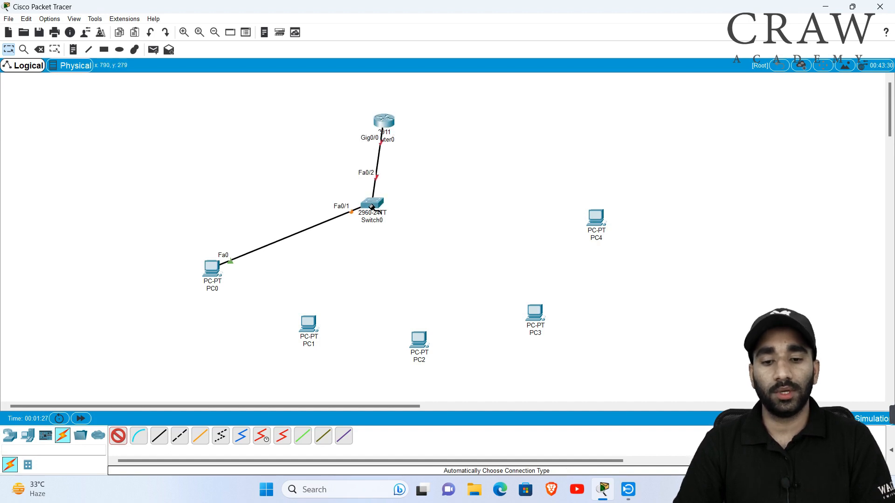
pyautogui.click(309, 328)
pyautogui.click(385, 212)
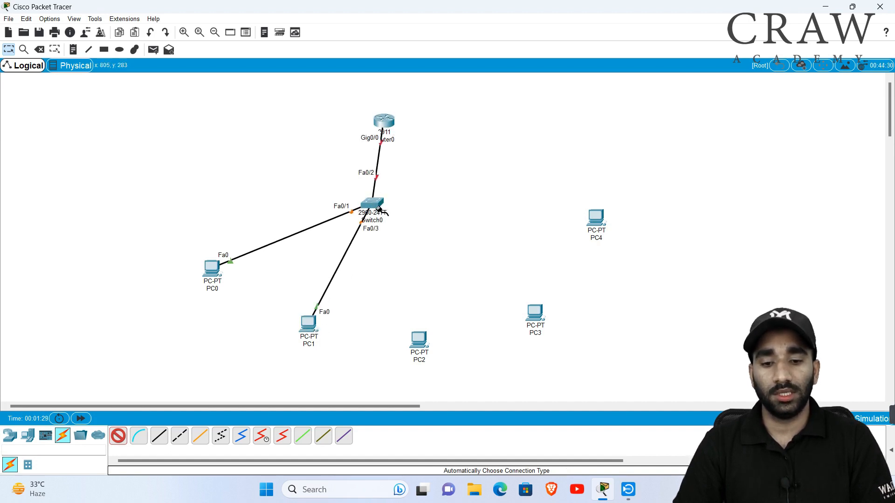
pyautogui.click(418, 344)
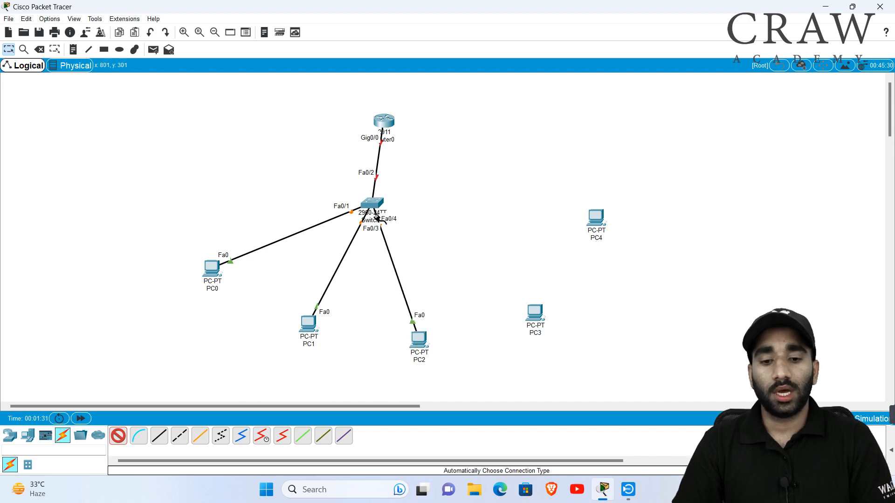
pyautogui.click(373, 200)
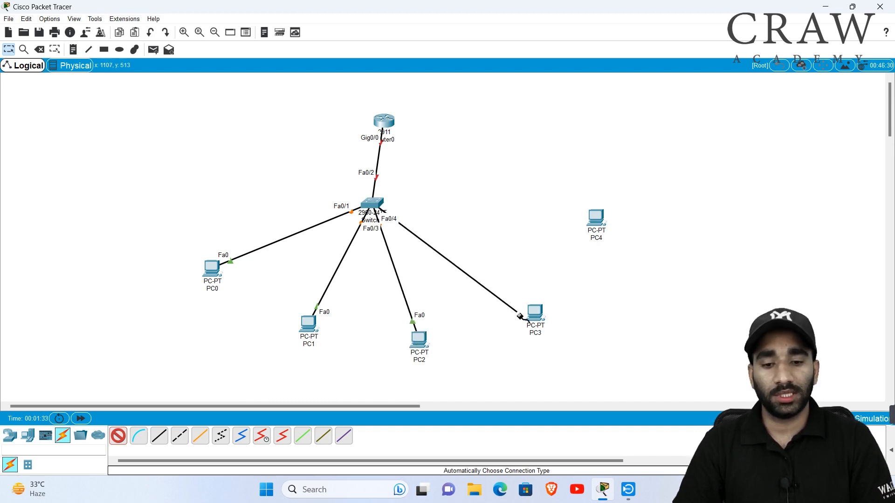
pyautogui.click(537, 316)
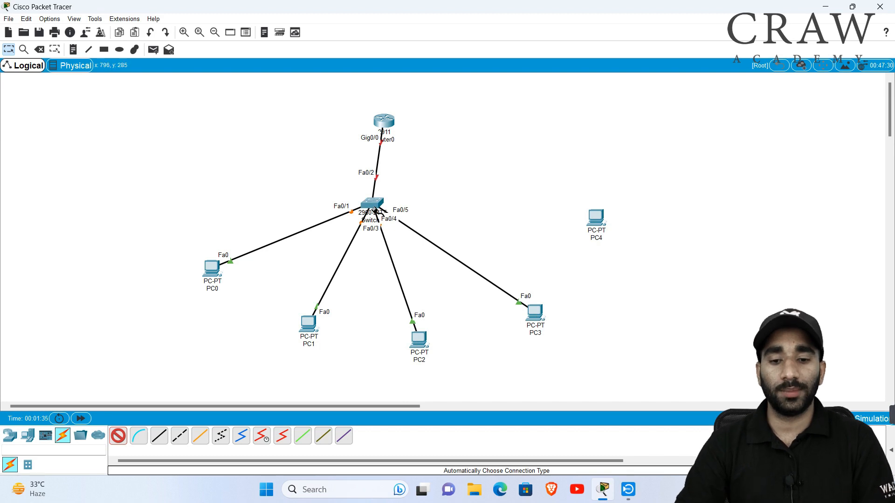
pyautogui.click(373, 203)
pyautogui.click(602, 216)
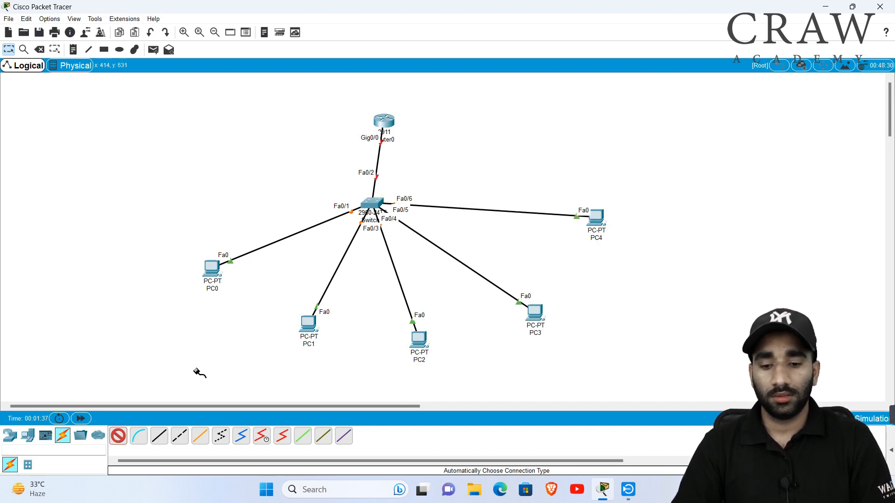
pyautogui.click(118, 438)
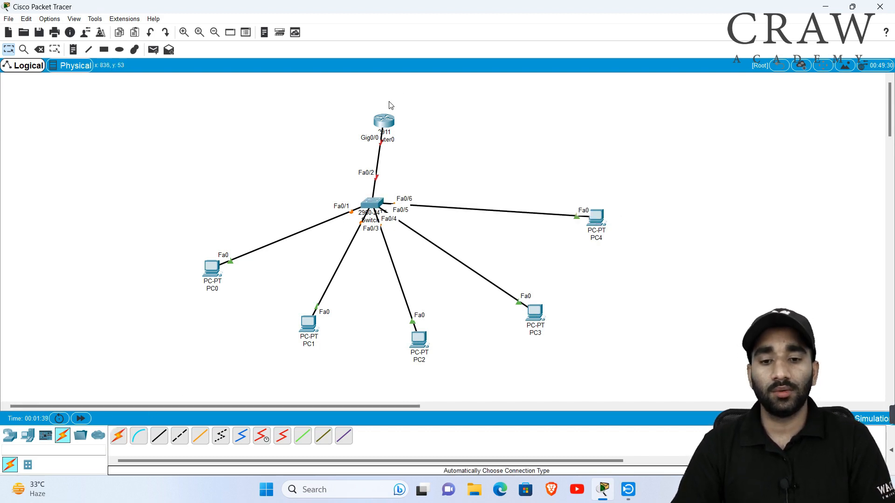
# Step: Move the router slightly higher above the switch and add the note 10.0.0.1 beneath it
pyautogui.moveTo(384, 116); pyautogui.dragTo(453, 125)
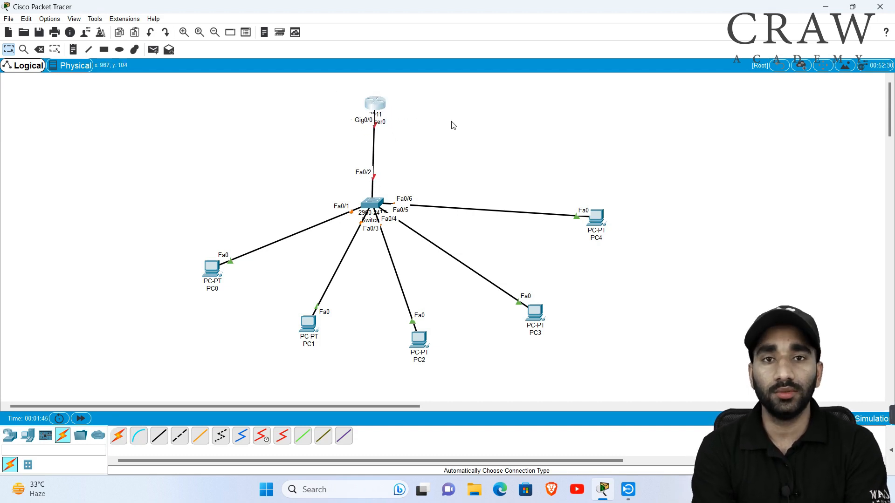
pyautogui.click(73, 49)
pyautogui.click(371, 134)
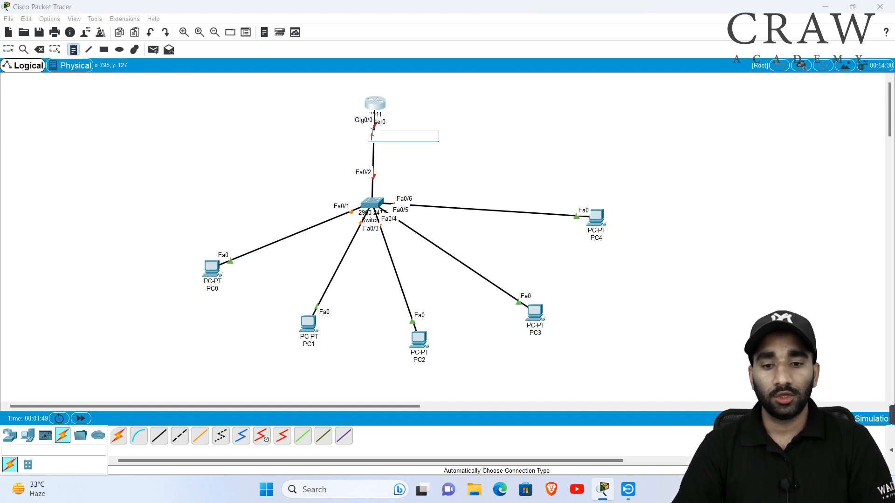
pyautogui.write('10.0.0.1')
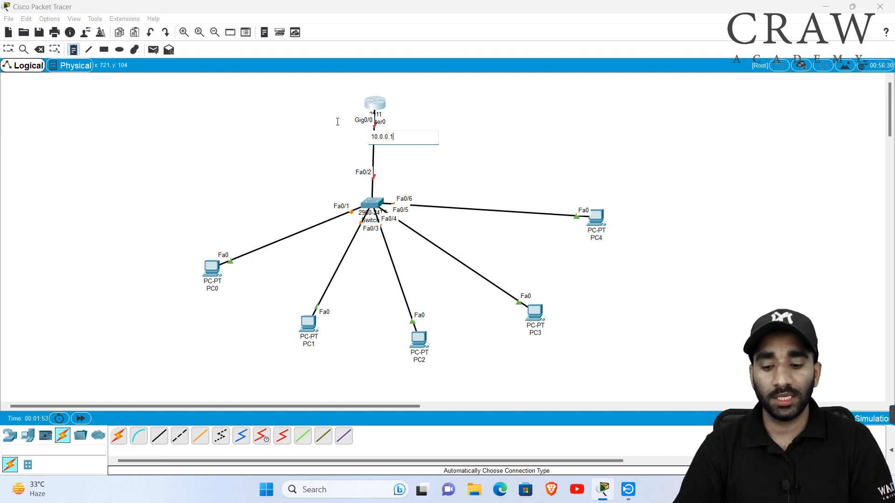
pyautogui.press('Escape')
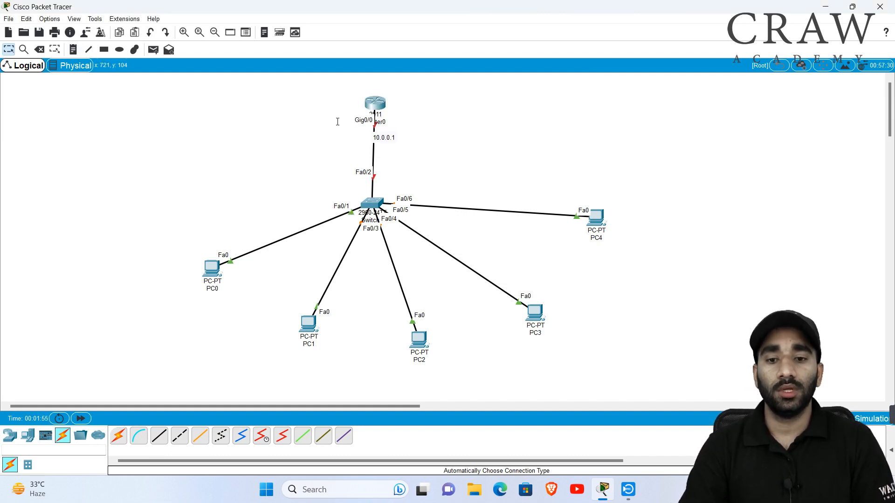
# Step: Open Router0's command line interface, widen its window and position it beside the topology
pyautogui.click(382, 102)
pyautogui.moveTo(441, 100); pyautogui.dragTo(528, 88)
pyautogui.click(585, 114)
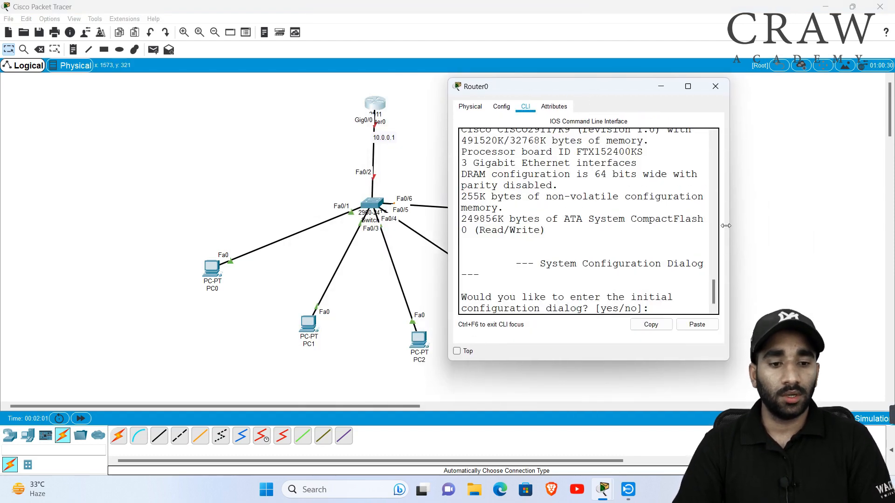
pyautogui.moveTo(726, 226); pyautogui.dragTo(817, 226)
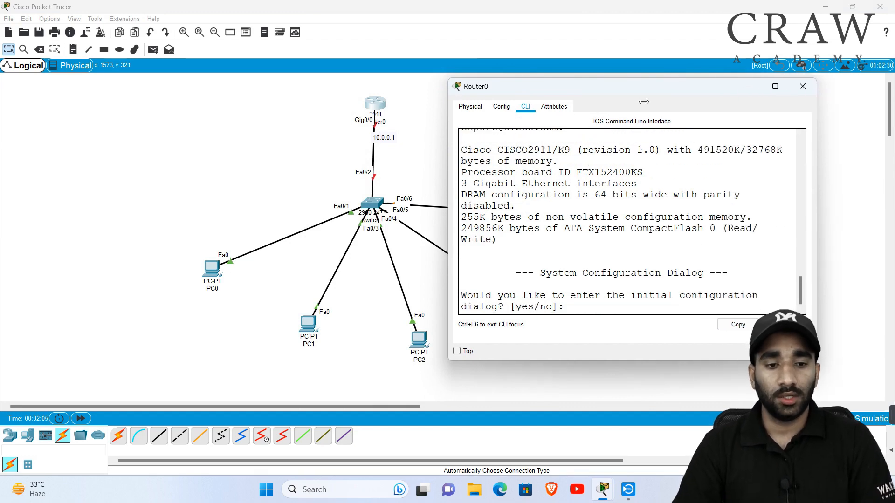
pyautogui.moveTo(643, 91); pyautogui.dragTo(668, 93)
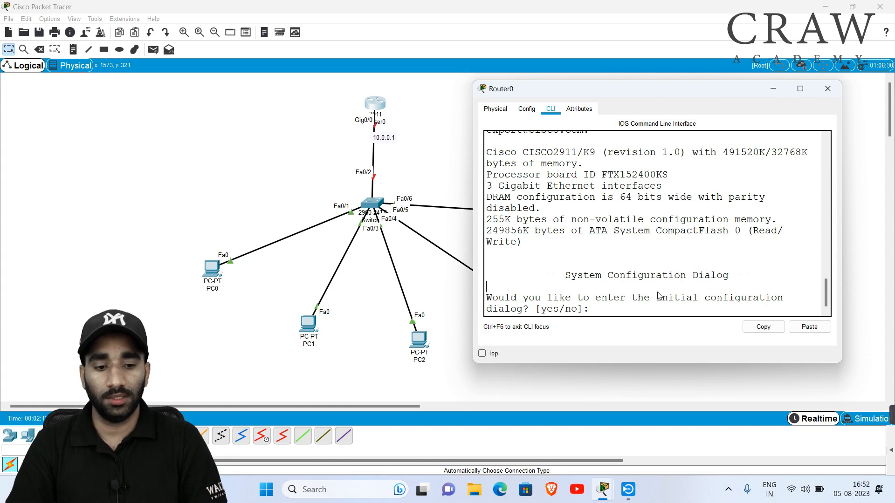
# Step: Decline the router's initial configuration dialog with no and start the user command prompt
pyautogui.press('Return')
pyautogui.press('Return')
pyautogui.press('Return')
pyautogui.write('no')
pyautogui.press('Return')
pyautogui.press('Return')
pyautogui.press('Return')
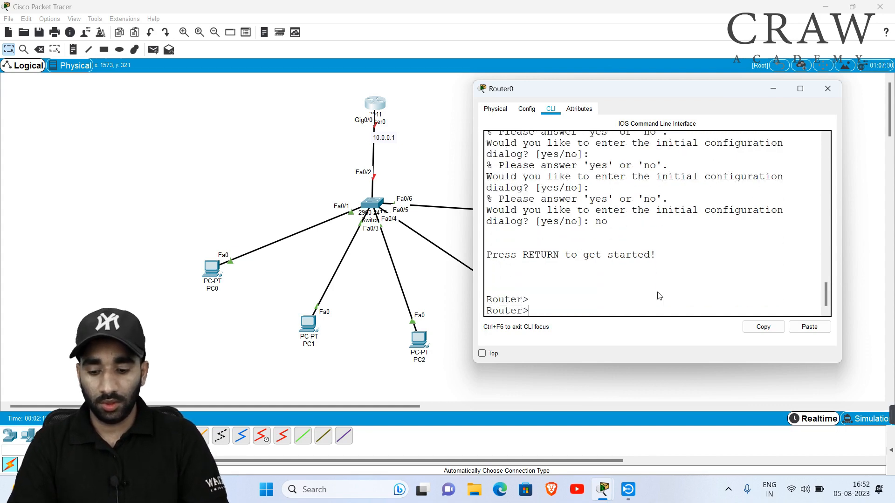
# Step: Enter privileged mode with enable, and enter global configuration mode with configure, accepting the terminal default
pyautogui.write('en')
pyautogui.press('Tab')
pyautogui.press('Return')
pyautogui.press('Return')
pyautogui.press('Return')
pyautogui.write('conf')
pyautogui.press('Tab')
pyautogui.press('Return')
pyautogui.press('Return')
pyautogui.press('Return')
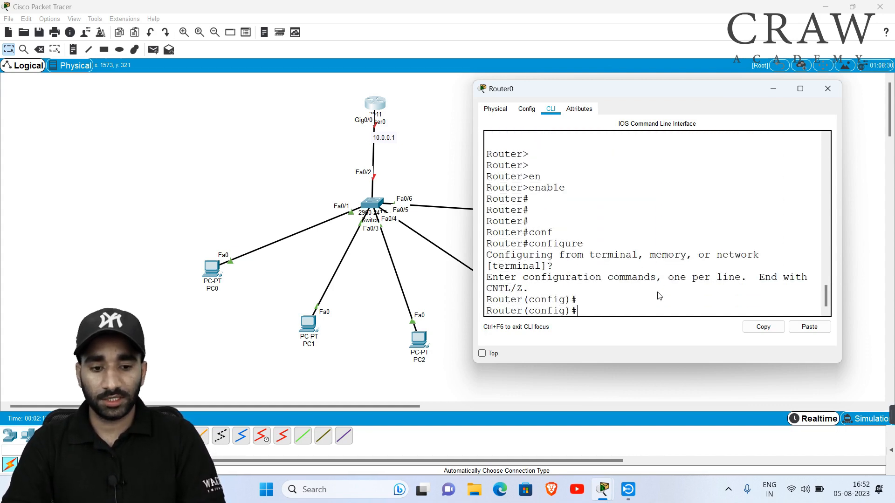
# Step: Assign IP address 10.0.0.1 with subnet mask 255.0.0.0 to the router's interface gigabitEthernet 0/0
pyautogui.write('i')
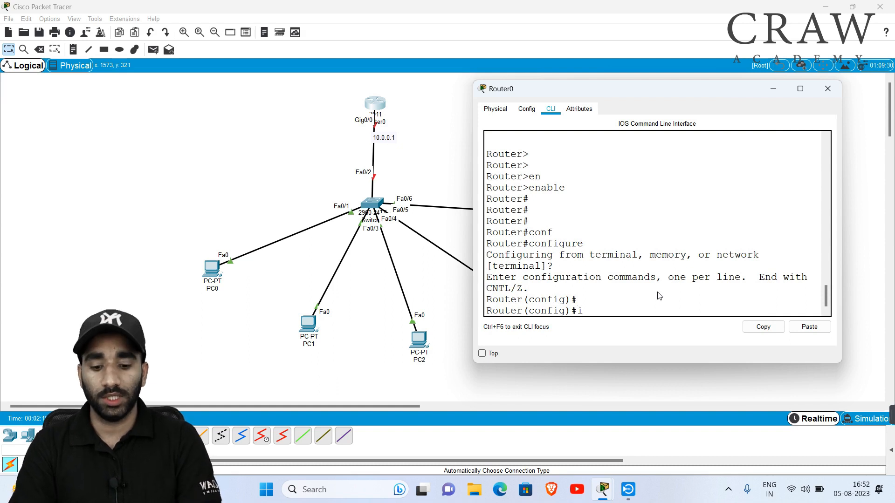
pyautogui.write('nt')
pyautogui.press('Tab')
pyautogui.write('g')
pyautogui.press('Tab')
pyautogui.write('0/0')
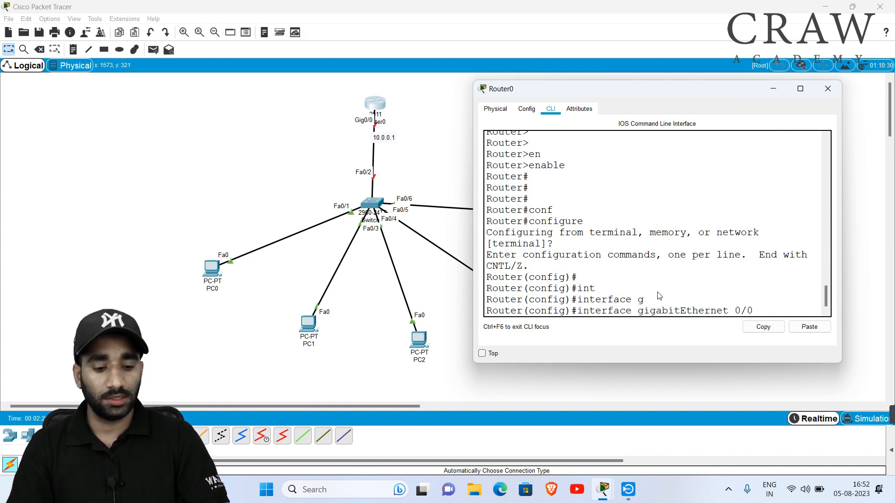
pyautogui.press('Return')
pyautogui.write('ip ad')
pyautogui.press('Tab')
pyautogui.write('10.0.0.1 255.0.0.0')
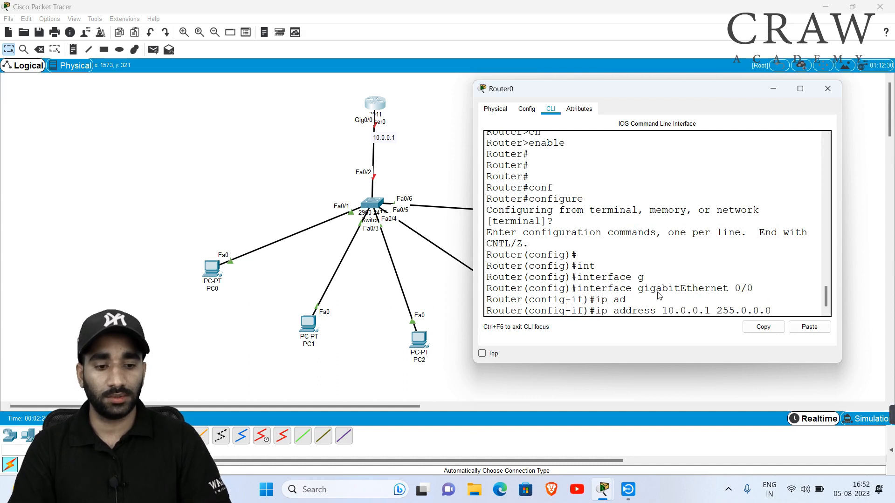
pyautogui.press('Return')
pyautogui.press('Return')
# Step: Enable the gigabitEthernet 0/0 interface with no shutdown and exit to global configuration mode
pyautogui.write('no sh')
pyautogui.press('Tab')
pyautogui.press('Return')
pyautogui.write('ex')
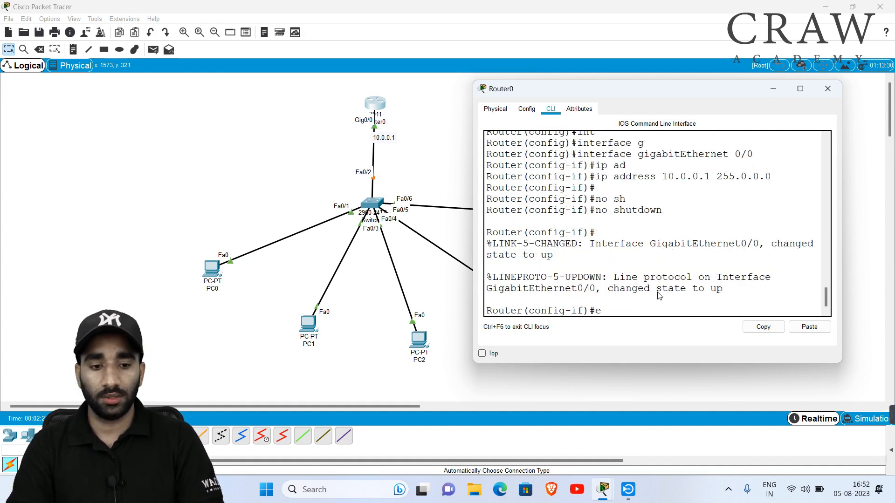
pyautogui.press('Return')
pyautogui.press('Return')
pyautogui.press('Return')
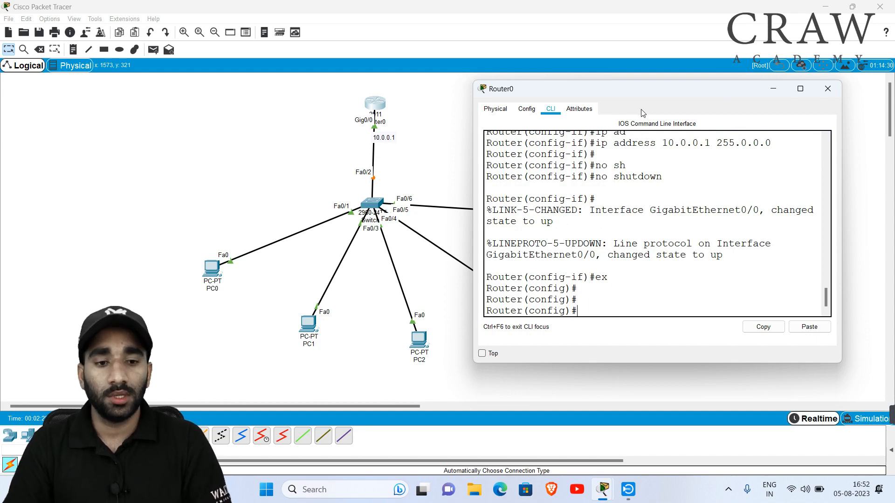
# Step: Widen the Router0 command-line window and place it beside the switch so the router and switch stay in view
pyautogui.moveTo(643, 98); pyautogui.dragTo(652, 91)
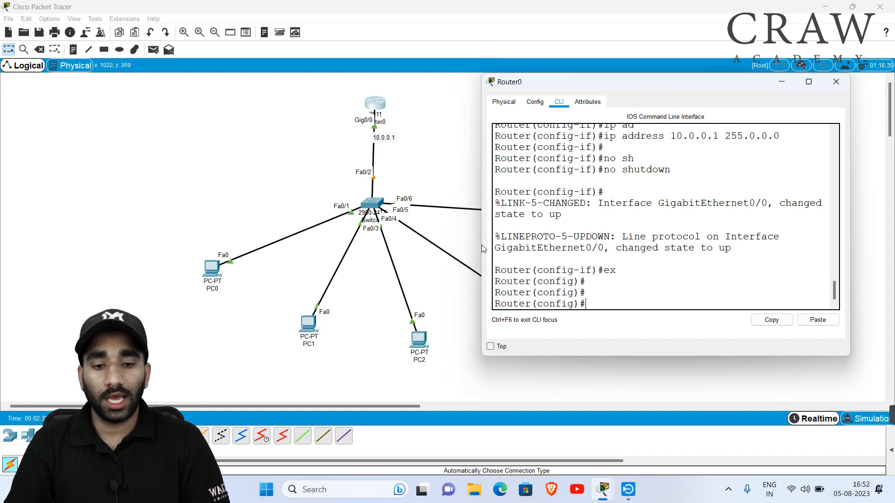
pyautogui.moveTo(482, 244); pyautogui.dragTo(414, 244)
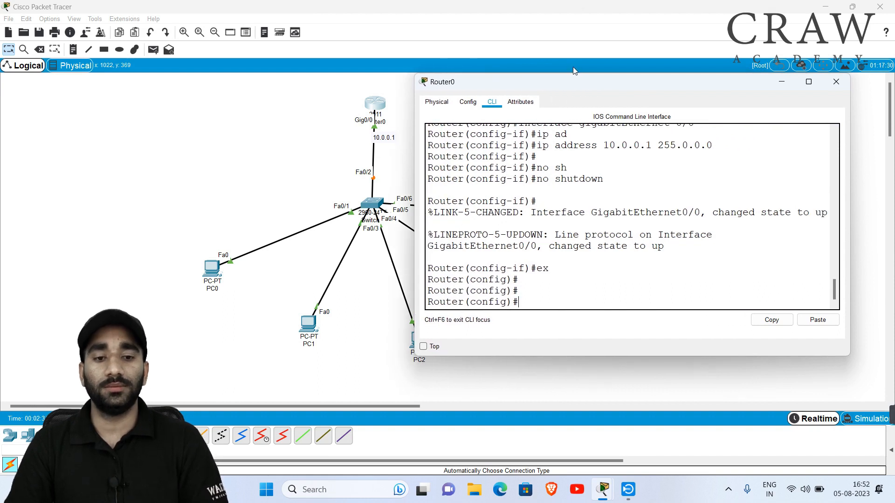
pyautogui.moveTo(563, 89); pyautogui.dragTo(601, 105)
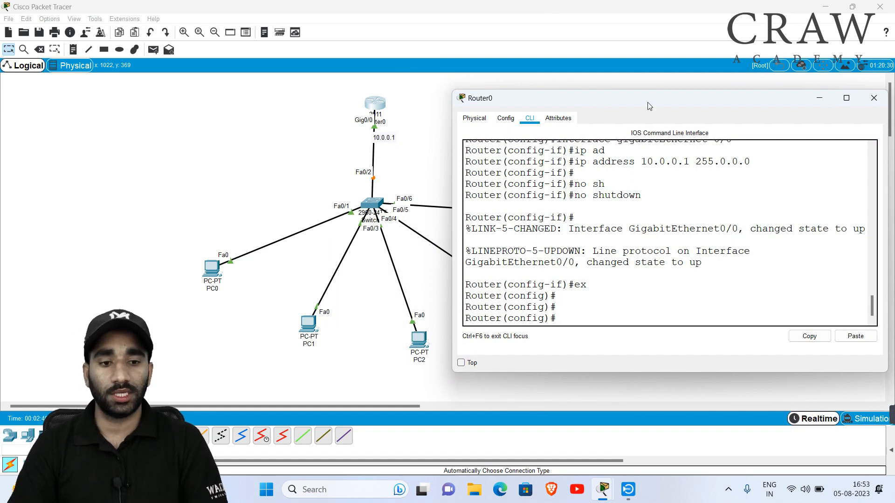
pyautogui.moveTo(649, 106)
pyautogui.mouseDown()
pyautogui.moveTo(629, 103)
pyautogui.moveTo(644, 100)
pyautogui.mouseUp()
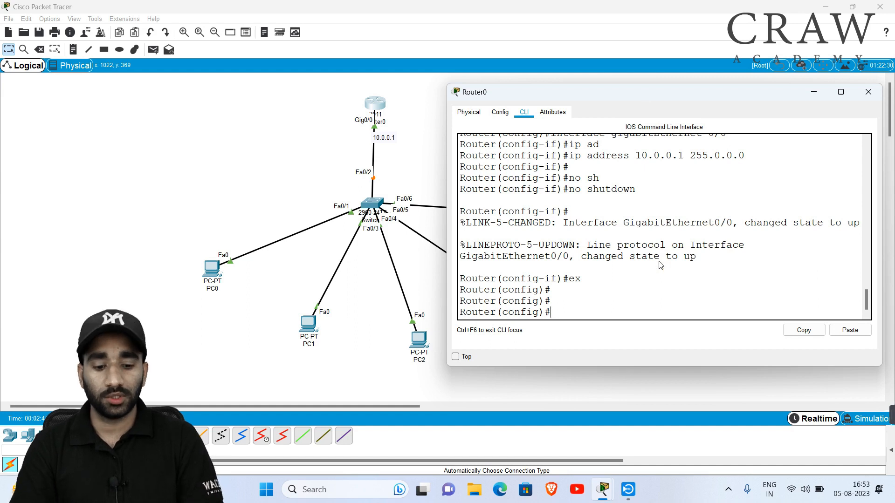
# Step: Start an ip dhcp pool command in global configuration mode and request help on its next argument
pyautogui.press('Return')
pyautogui.press('Return')
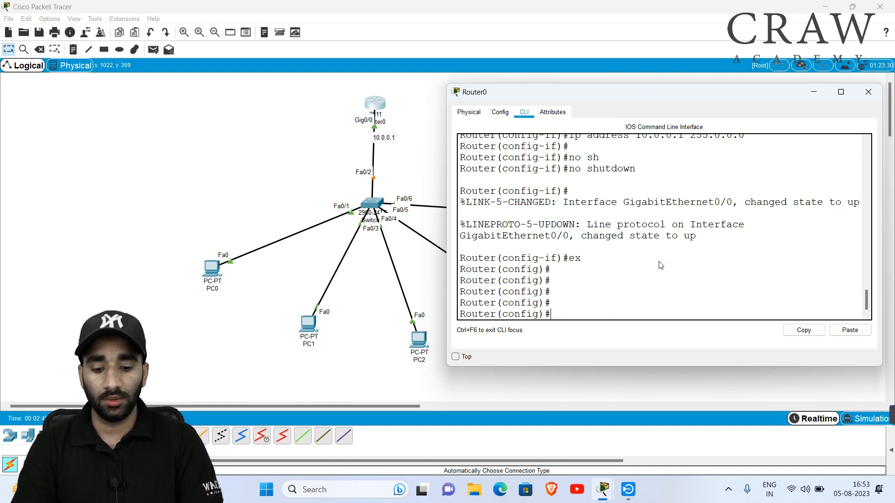
pyautogui.write('ip')
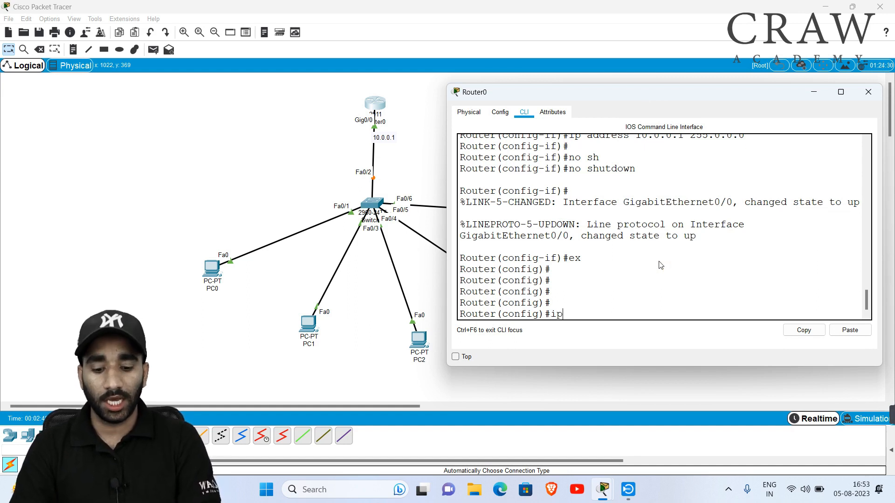
pyautogui.write(' dh')
pyautogui.press('Tab')
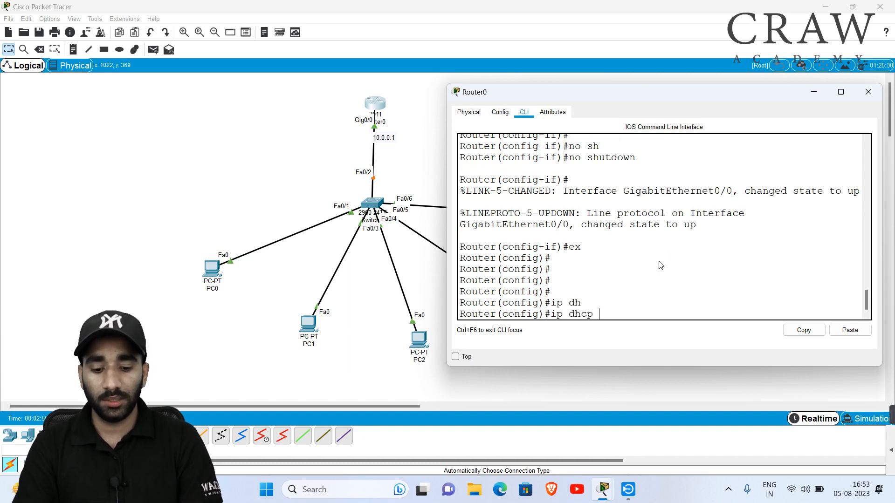
pyautogui.write('p')
pyautogui.press('Tab')
pyautogui.write('?')
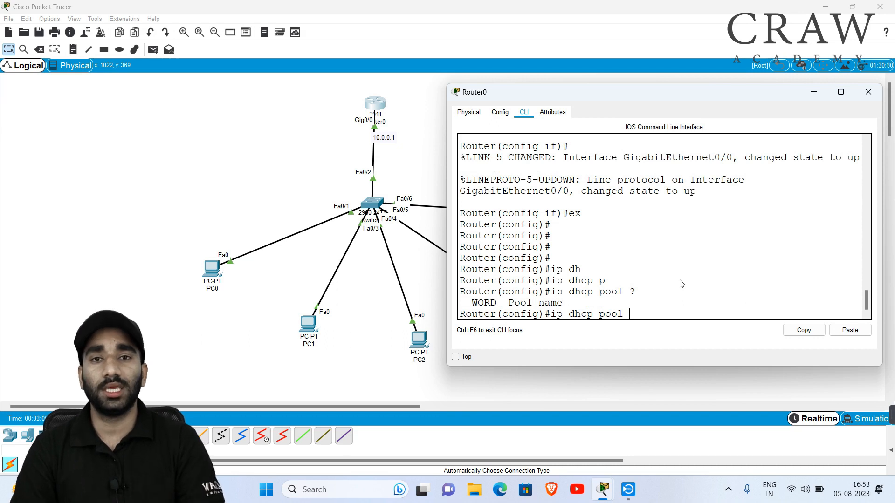
pyautogui.write('lin')
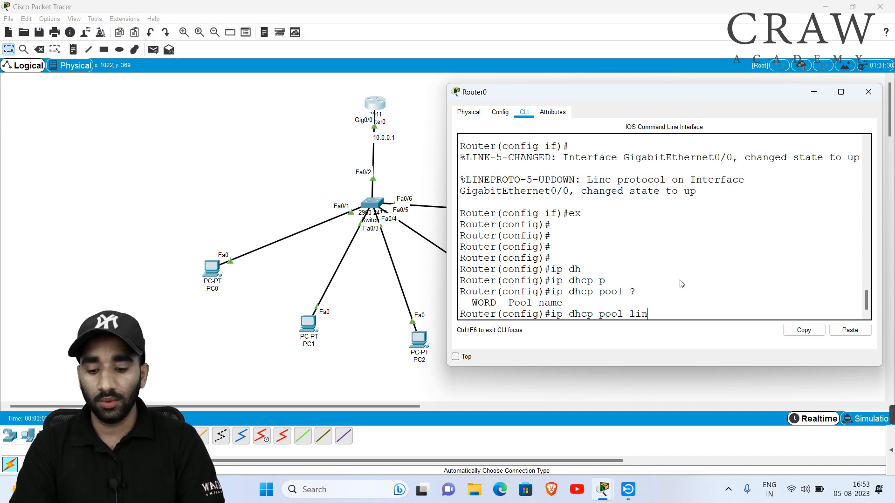
pyautogui.write('e')
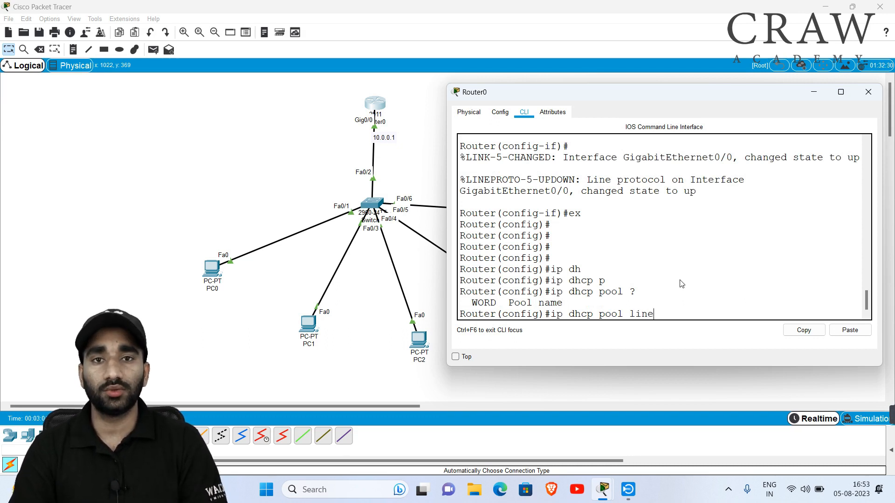
pyautogui.press('BackSpace')
pyautogui.press('BackSpace')
pyautogui.press('BackSpace')
pyautogui.press('BackSpace')
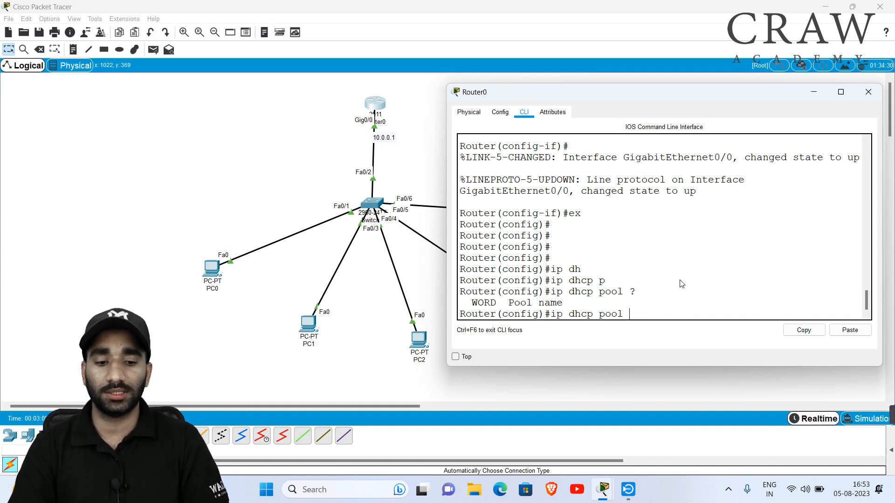
pyautogui.write('asd')
pyautogui.press('BackSpace')
pyautogui.press('BackSpace')
pyautogui.press('BackSpace')
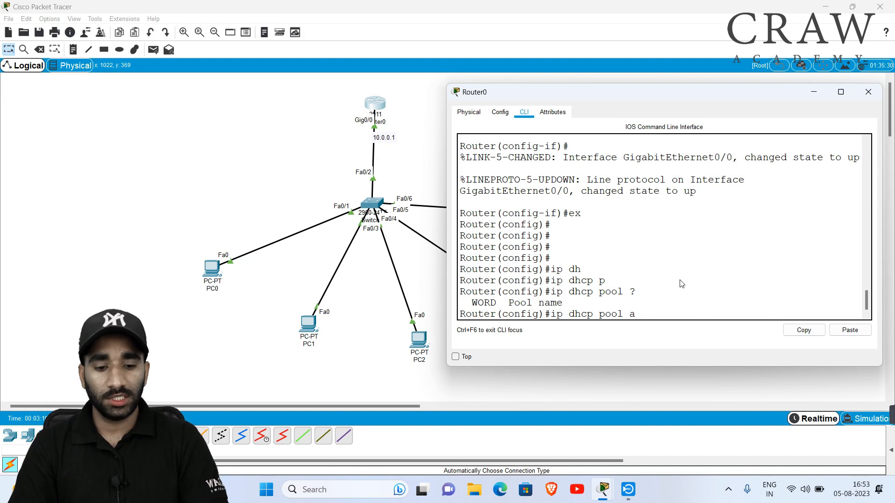
# Step: Create a DHCP pool named CRAW and enter its DHCP configuration mode
pyautogui.write('CRAW')
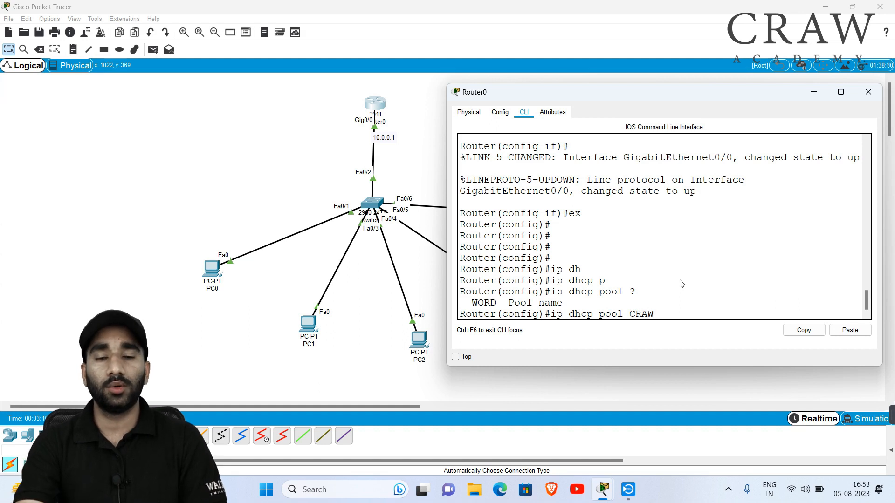
pyautogui.press('Return')
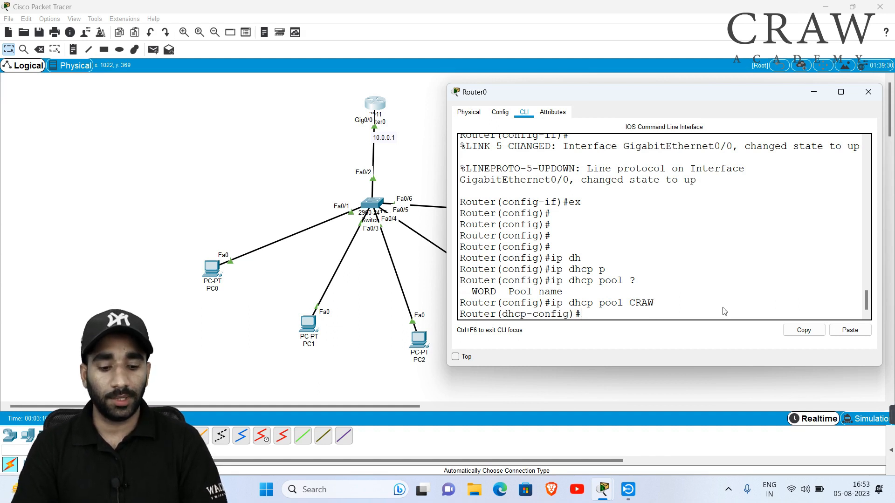
pyautogui.press('Return')
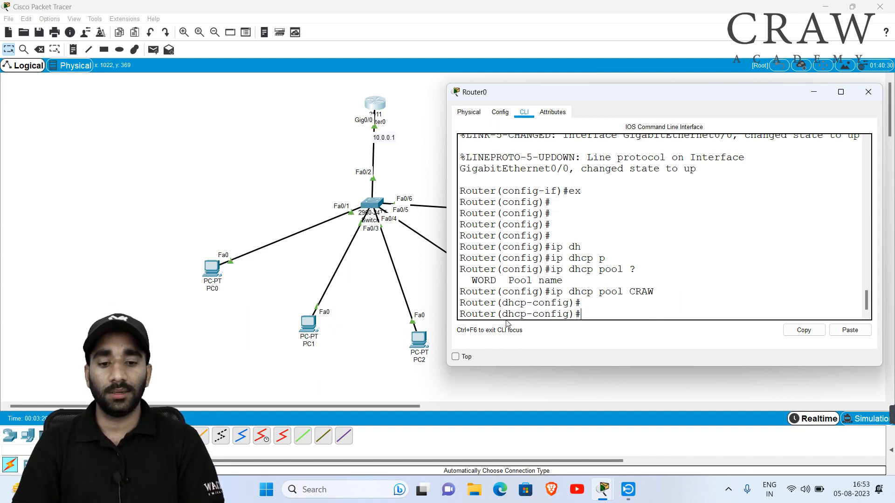
pyautogui.moveTo(502, 315); pyautogui.dragTo(568, 315)
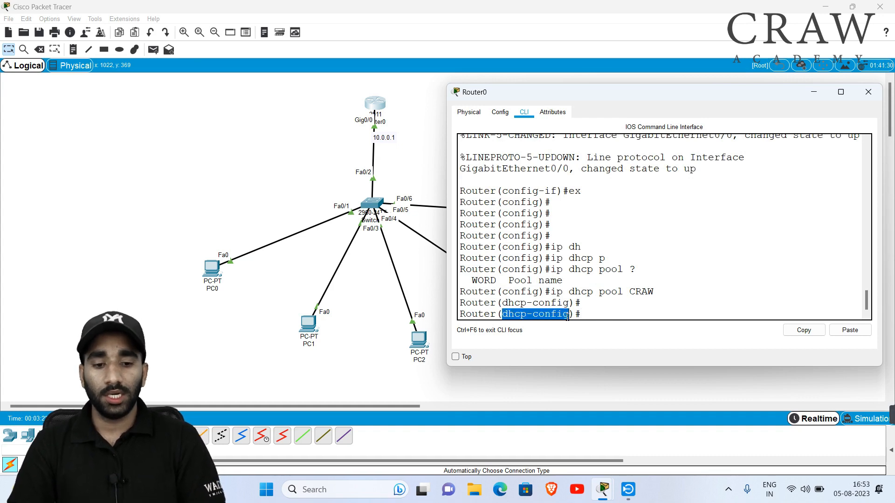
pyautogui.click(603, 317)
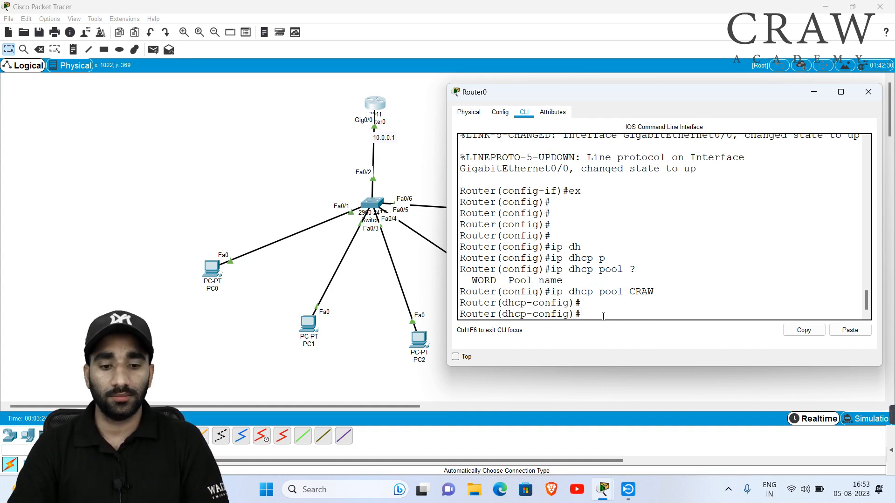
# Step: Define the DHCP pool's network as 10.0.0.0 with subnet mask 255.0.0.0
pyautogui.press('Return')
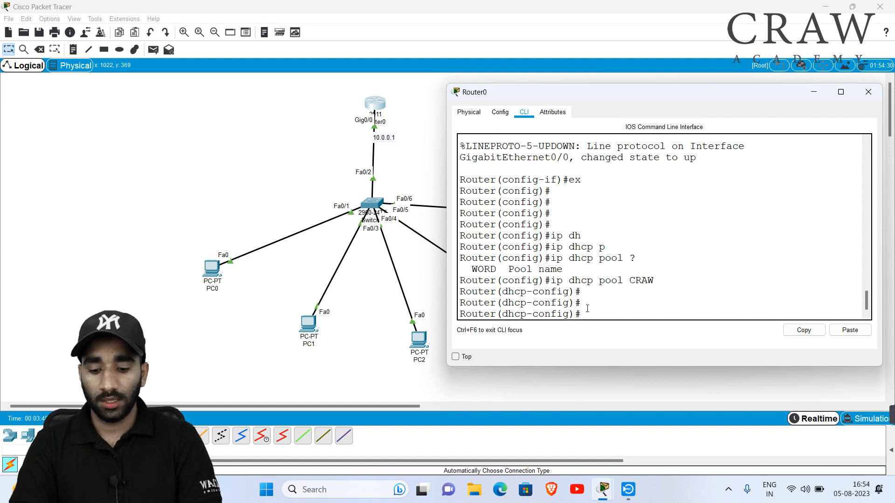
pyautogui.write('net')
pyautogui.press('Tab')
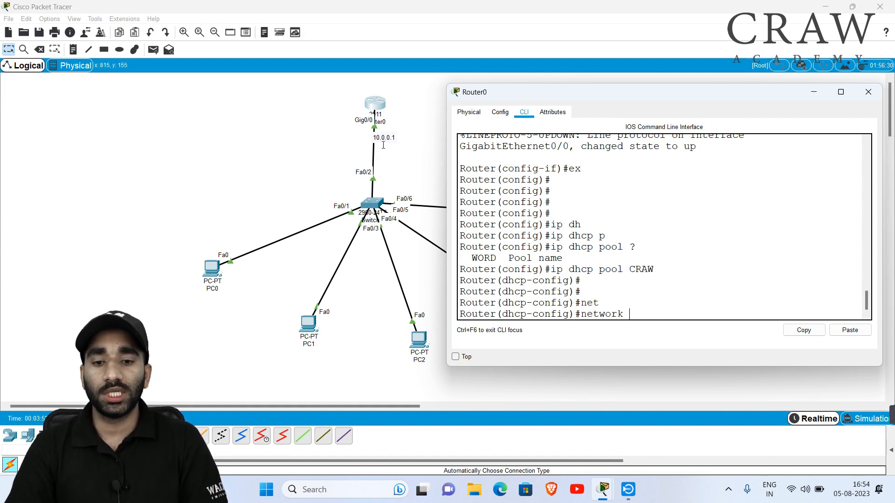
pyautogui.write('10.0.0.')
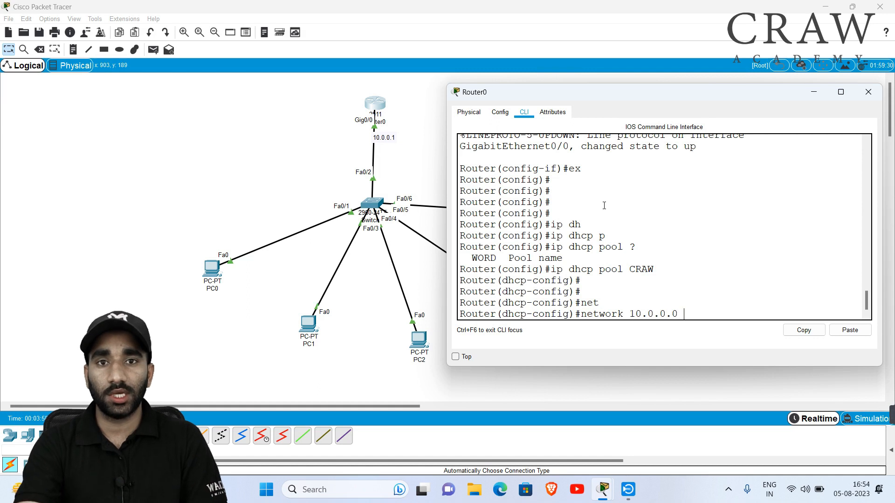
pyautogui.write('0 255.0.0.0')
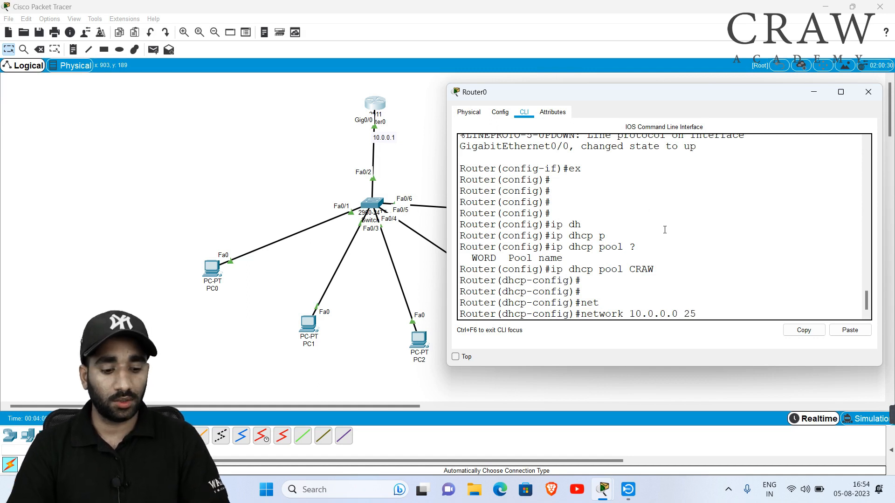
pyautogui.press('Return')
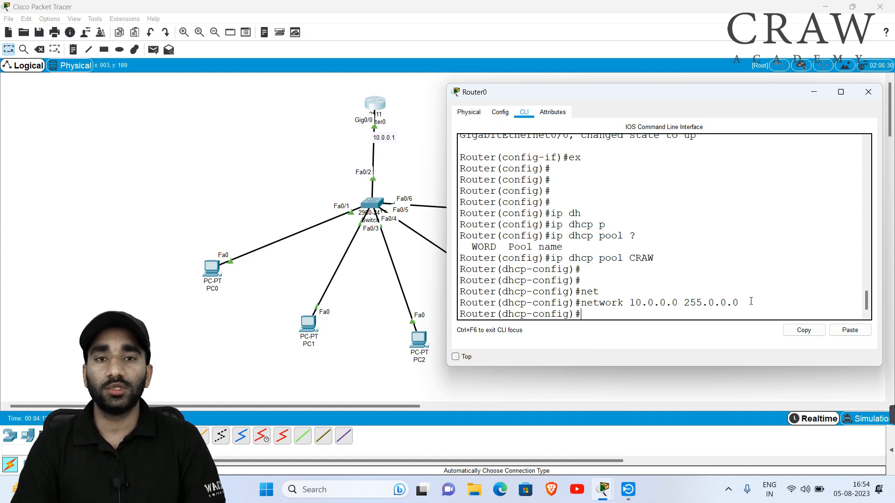
pyautogui.click(384, 257)
pyautogui.click(376, 103)
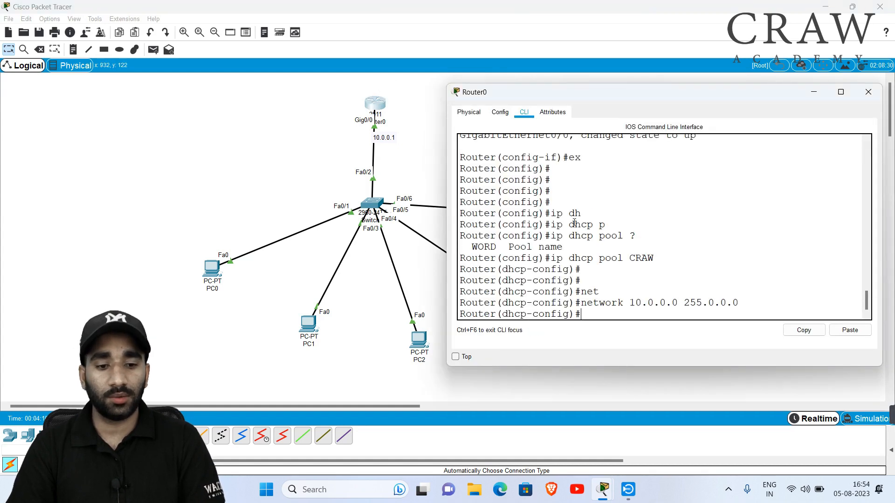
pyautogui.click(415, 245)
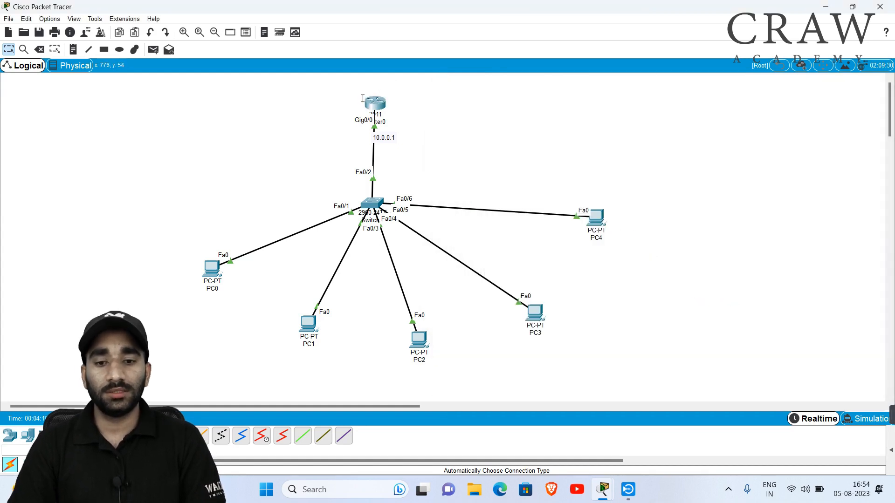
pyautogui.click(378, 112)
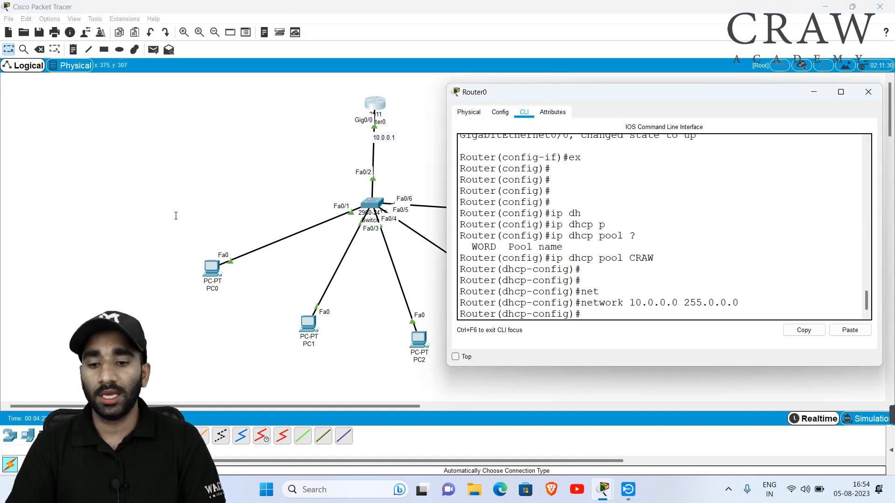
# Step: Set PC0's IPv4 configuration to DHCP and close its window
pyautogui.click(211, 268)
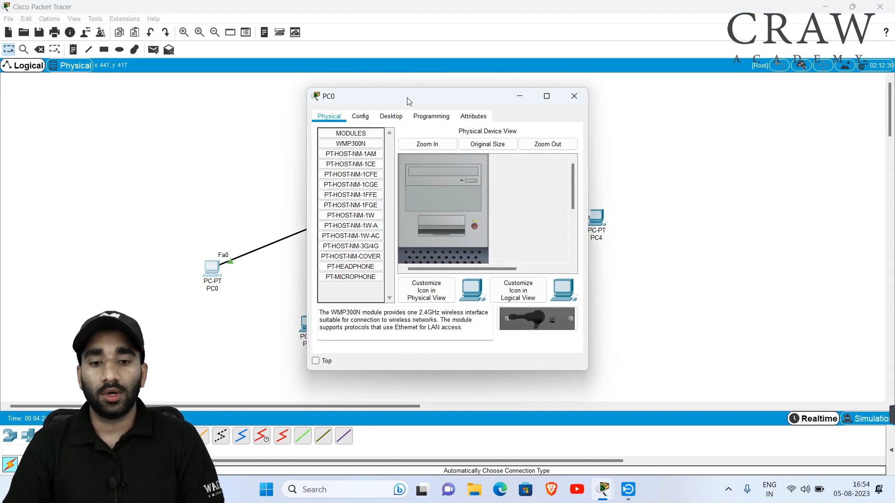
pyautogui.moveTo(409, 99); pyautogui.dragTo(560, 127)
pyautogui.click(541, 144)
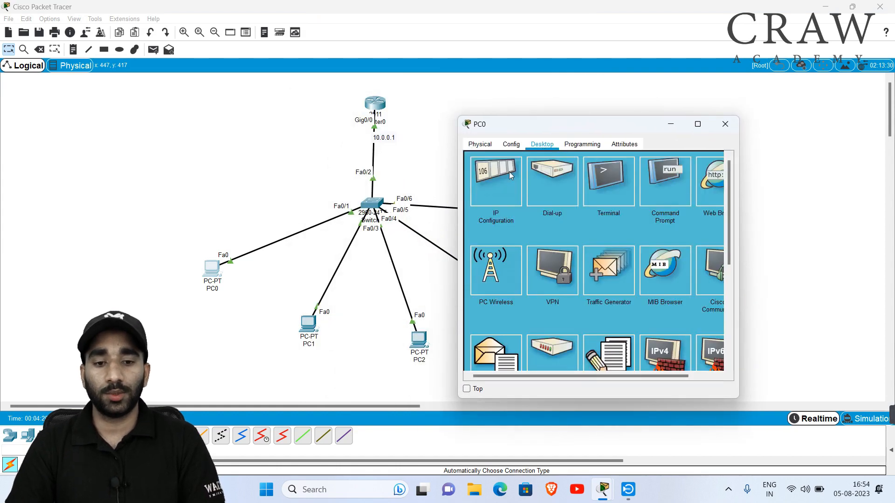
pyautogui.click(496, 181)
pyautogui.moveTo(543, 129); pyautogui.dragTo(628, 131)
pyautogui.click(577, 202)
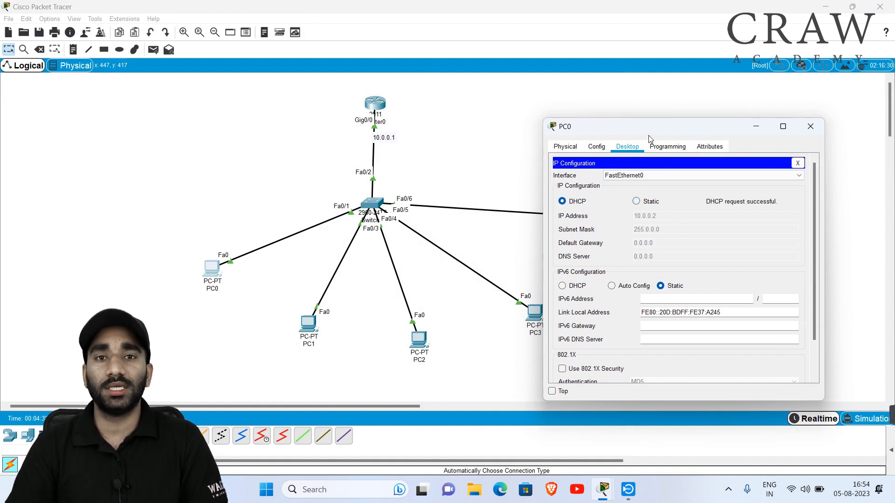
pyautogui.moveTo(661, 133); pyautogui.dragTo(652, 131)
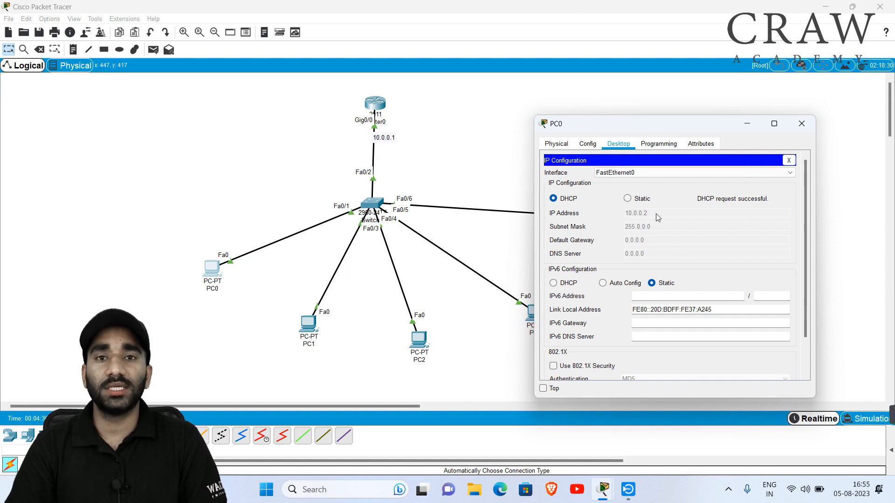
pyautogui.click(802, 124)
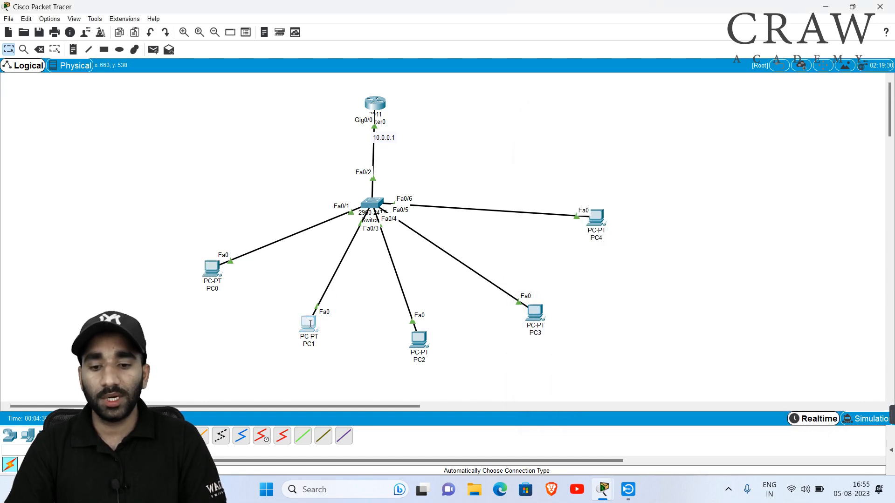
# Step: Set PC1's IPv4 configuration to DHCP and return to the network workspace
pyautogui.click(309, 324)
pyautogui.moveTo(407, 100); pyautogui.dragTo(559, 128)
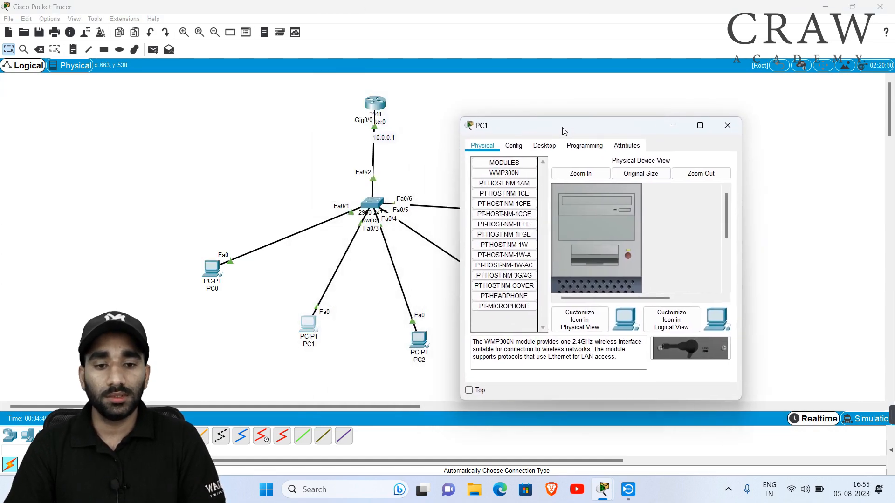
pyautogui.click(541, 146)
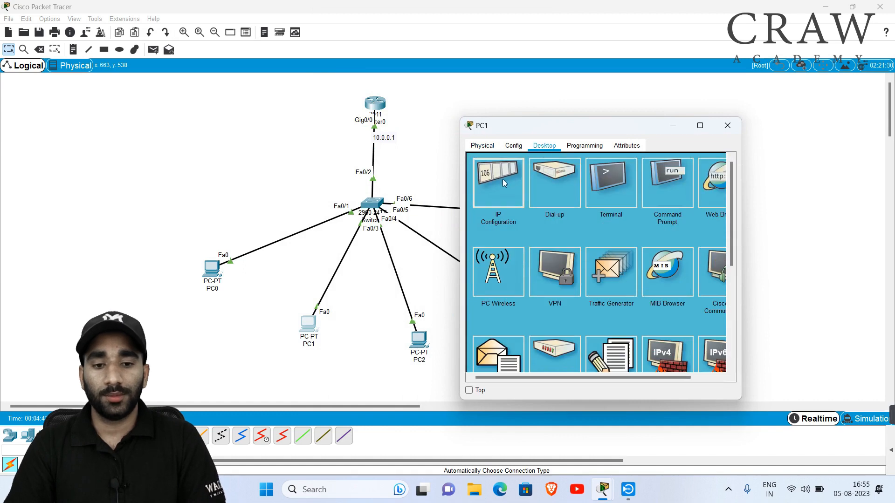
pyautogui.click(503, 179)
pyautogui.click(478, 200)
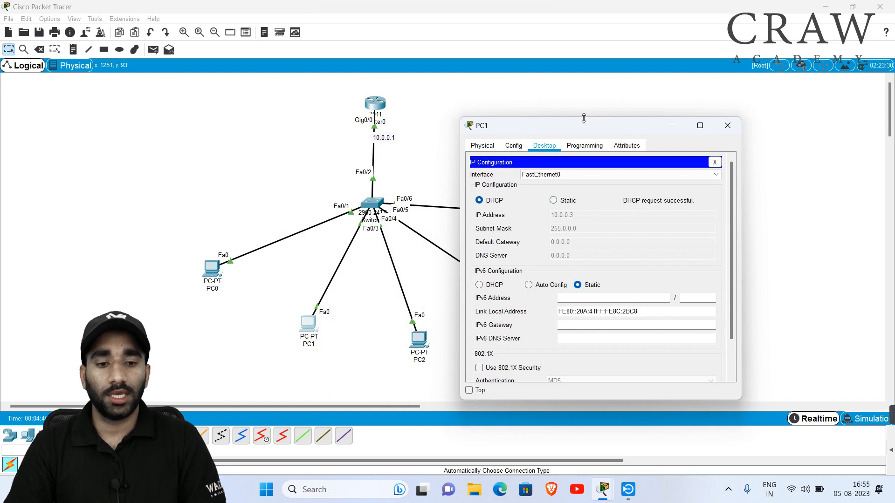
pyautogui.moveTo(585, 127); pyautogui.dragTo(636, 128)
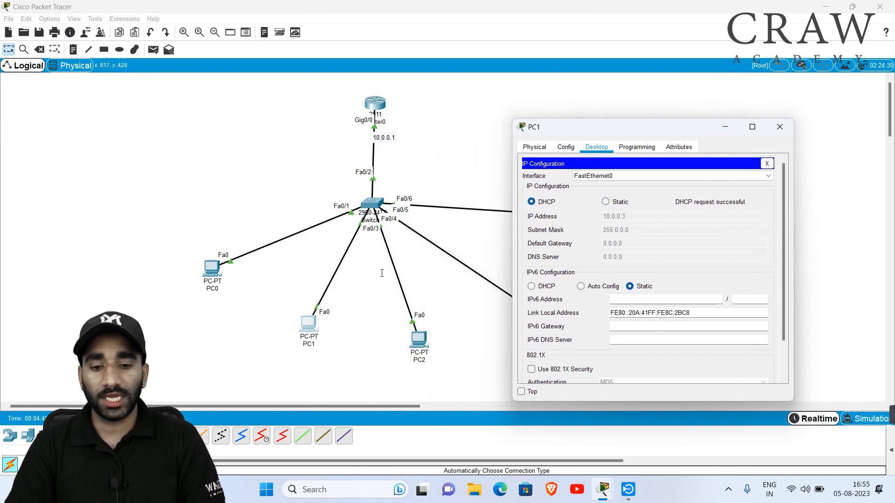
pyautogui.moveTo(382, 282); pyautogui.dragTo(465, 349)
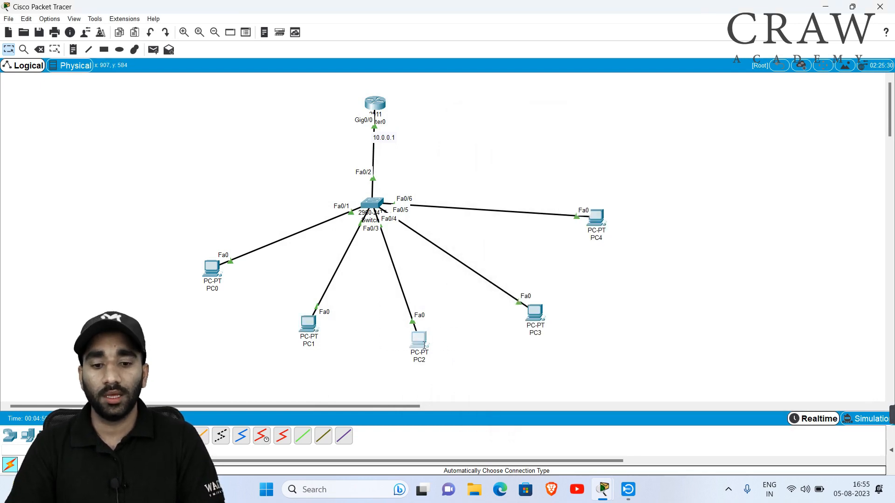
# Step: Set PC2's IPv4 configuration to DHCP
pyautogui.click(422, 345)
pyautogui.moveTo(511, 105); pyautogui.dragTo(689, 135)
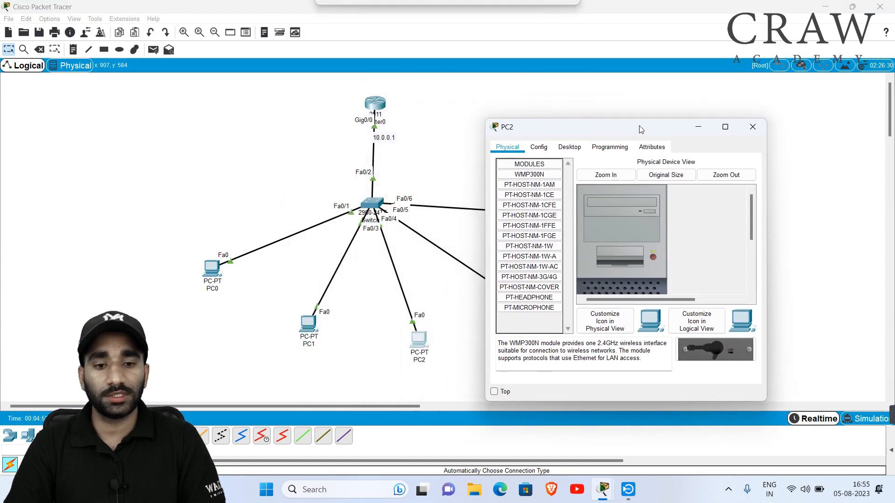
pyautogui.click(581, 148)
pyautogui.click(523, 181)
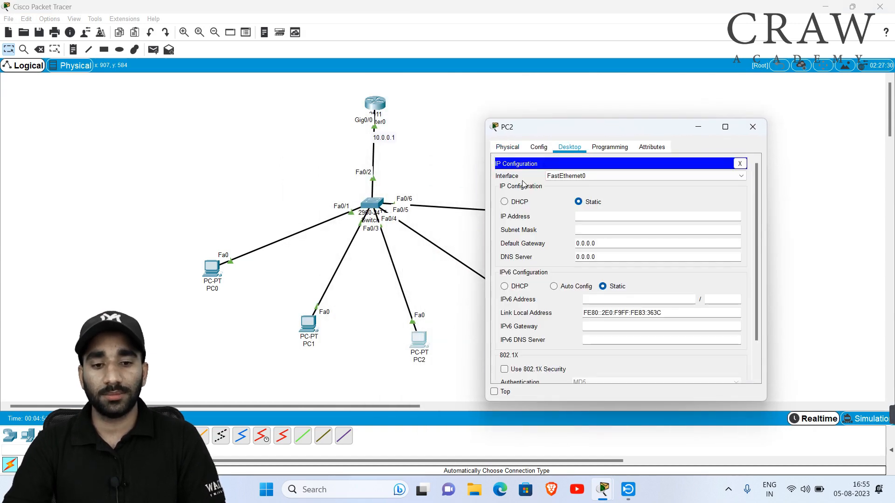
pyautogui.click(511, 207)
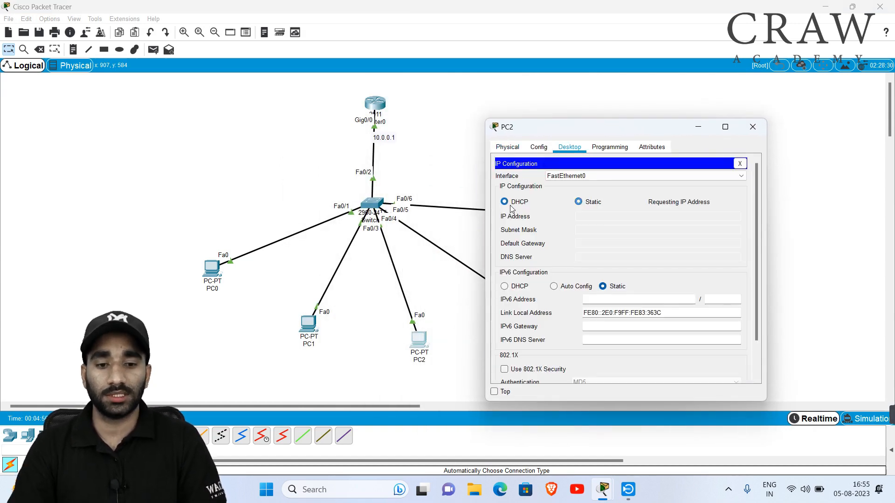
pyautogui.moveTo(588, 130); pyautogui.dragTo(630, 115)
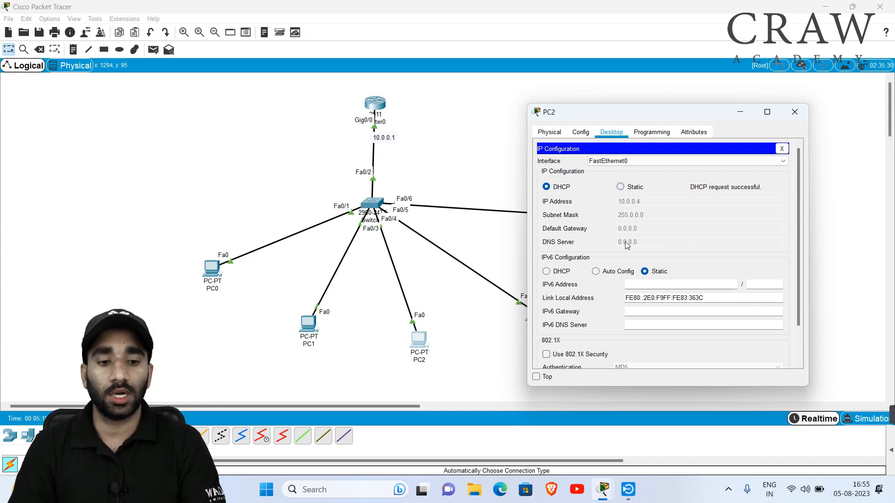
# Step: Return to Router0's command line and review the commands that defined the CRAW DHCP pool
pyautogui.click(426, 133)
pyautogui.click(375, 103)
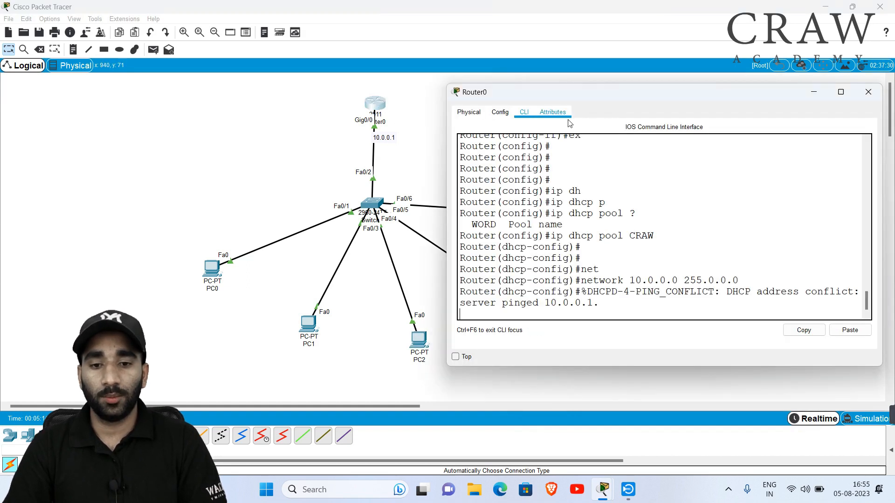
pyautogui.moveTo(616, 98); pyautogui.dragTo(587, 88)
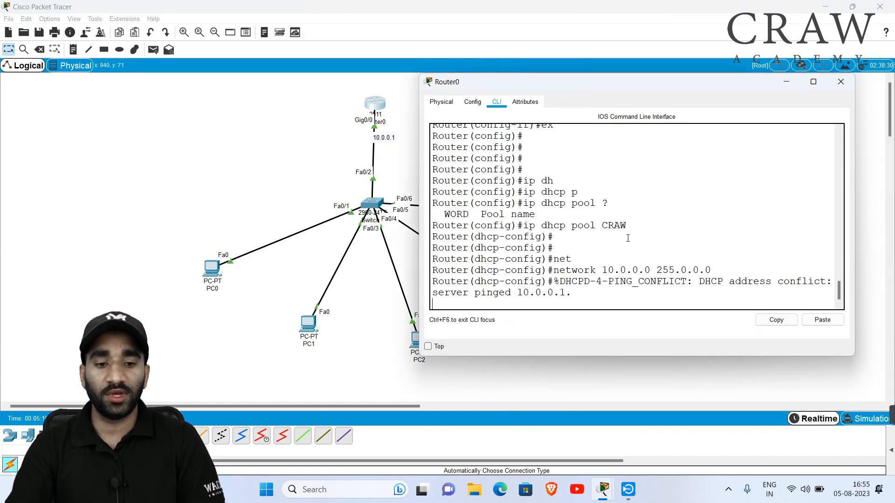
pyautogui.press('Return')
pyautogui.press('Return')
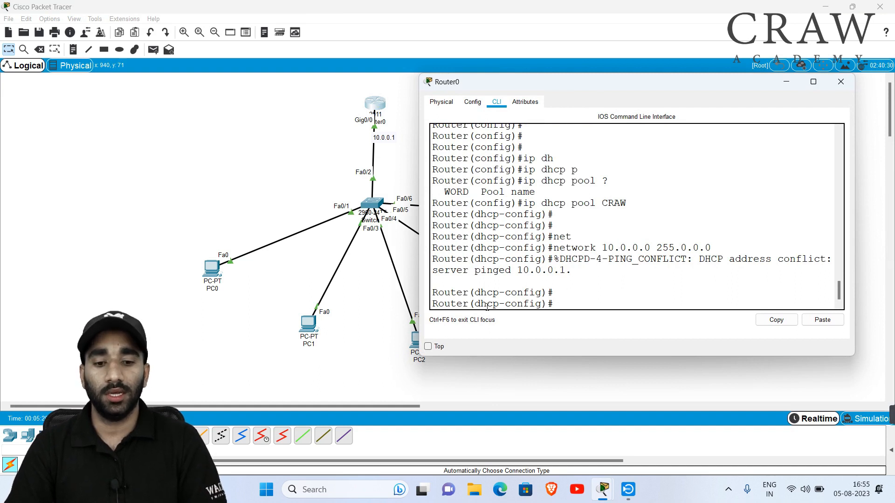
pyautogui.moveTo(482, 305); pyautogui.dragTo(518, 305)
pyautogui.click(601, 203)
pyautogui.moveTo(602, 203); pyautogui.dragTo(637, 204)
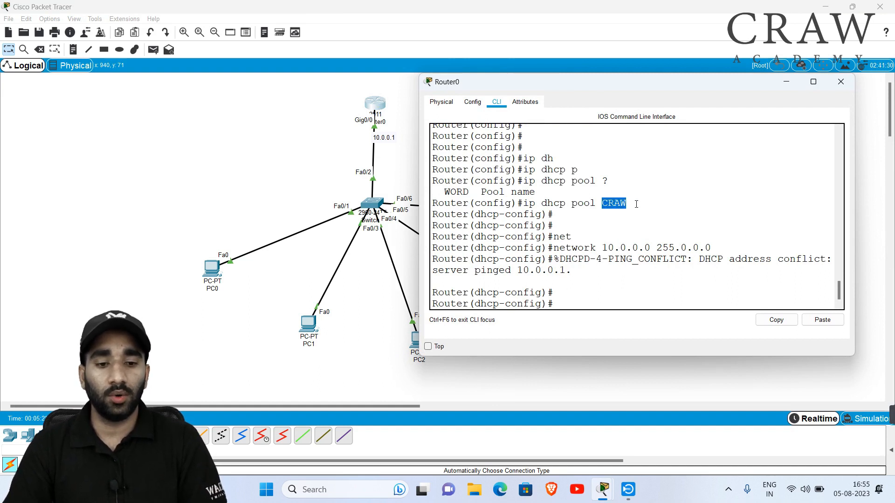
pyautogui.click(651, 224)
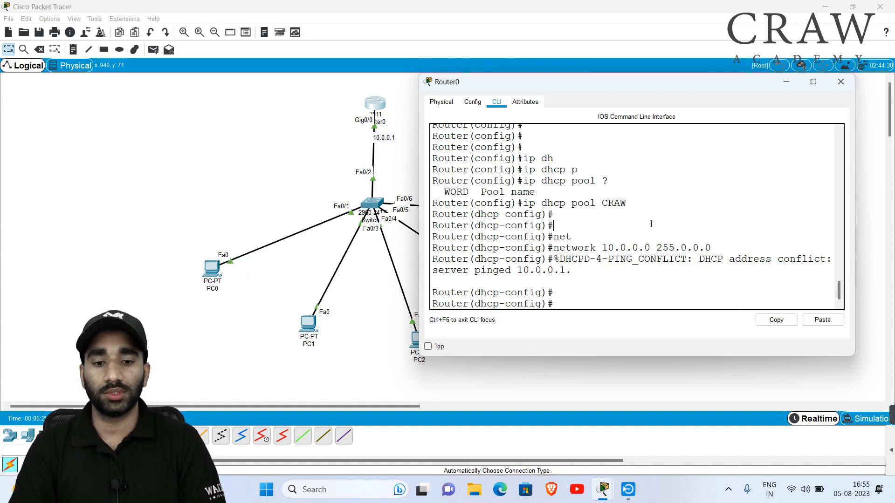
pyautogui.moveTo(333, 158); pyautogui.dragTo(489, 286)
pyautogui.click(375, 104)
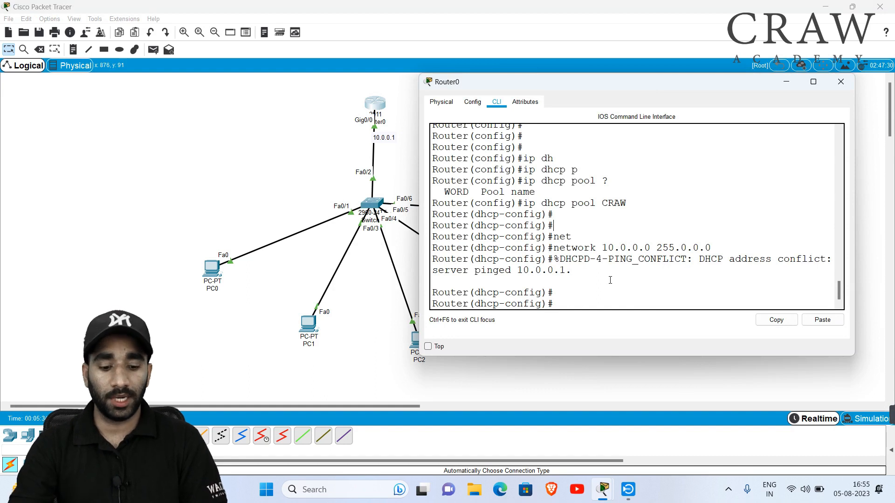
# Step: Exit the DHCP pool configuration to global configuration mode on Router0 and get a clean command prompt
pyautogui.press('Return')
pyautogui.press('Return')
pyautogui.write('ex')
pyautogui.press('Return')
pyautogui.press('Return')
pyautogui.write('\\')
pyautogui.press('Return')
pyautogui.write('\\\\')
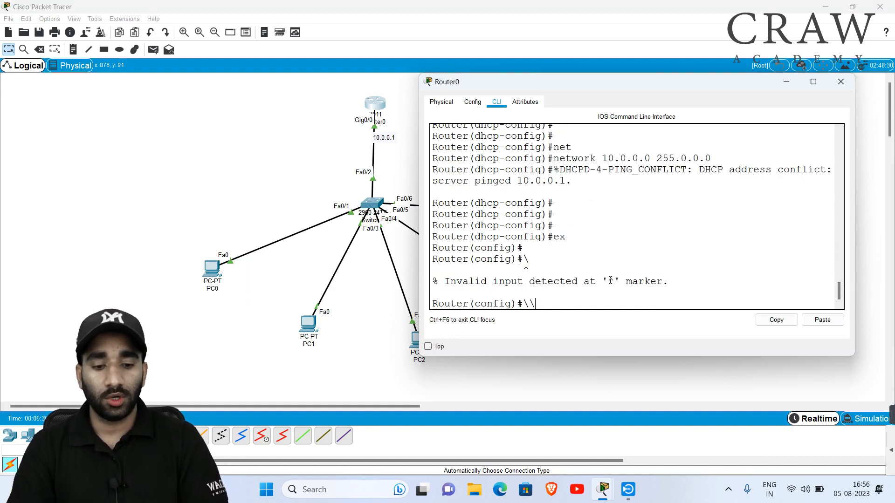
pyautogui.press('BackSpace')
pyautogui.press('BackSpace')
pyautogui.press('Return')
pyautogui.press('Return')
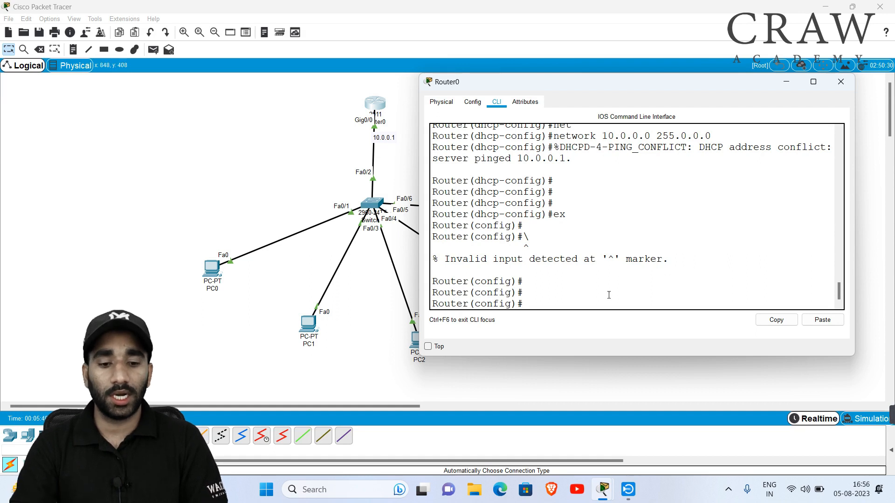
# Step: Recall the ip dhcp pool CRAW command and re-enter that pool's DHCP configuration mode
pyautogui.press('Return')
pyautogui.press('Up')
pyautogui.press('Up')
pyautogui.press('Up')
pyautogui.press('Up')
pyautogui.press('Up')
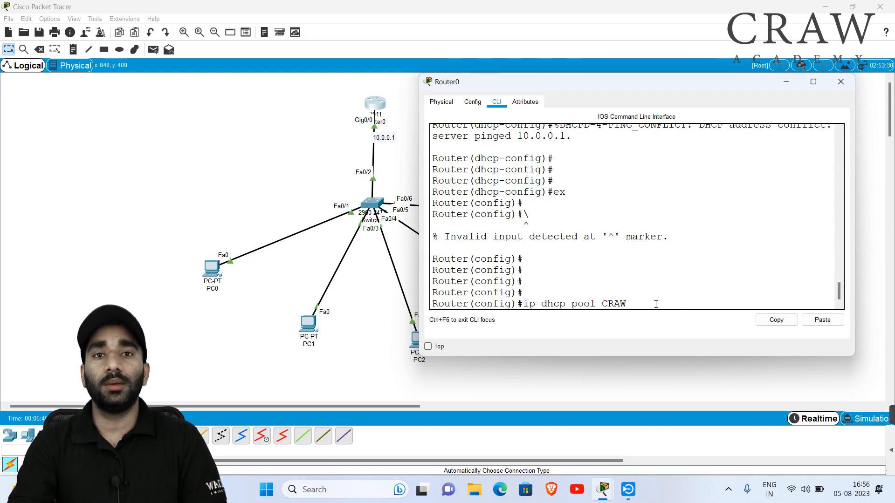
pyautogui.press('Return')
pyautogui.press('Return')
pyautogui.press('Return')
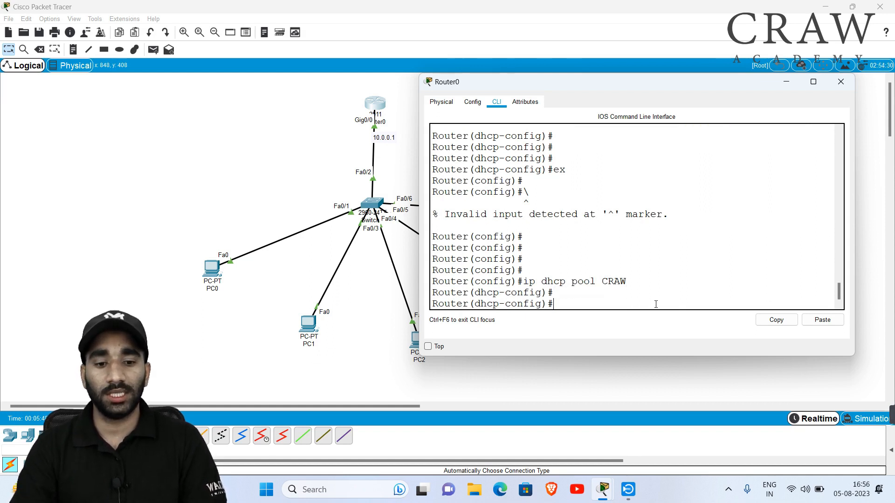
pyautogui.moveTo(474, 303); pyautogui.dragTo(556, 303)
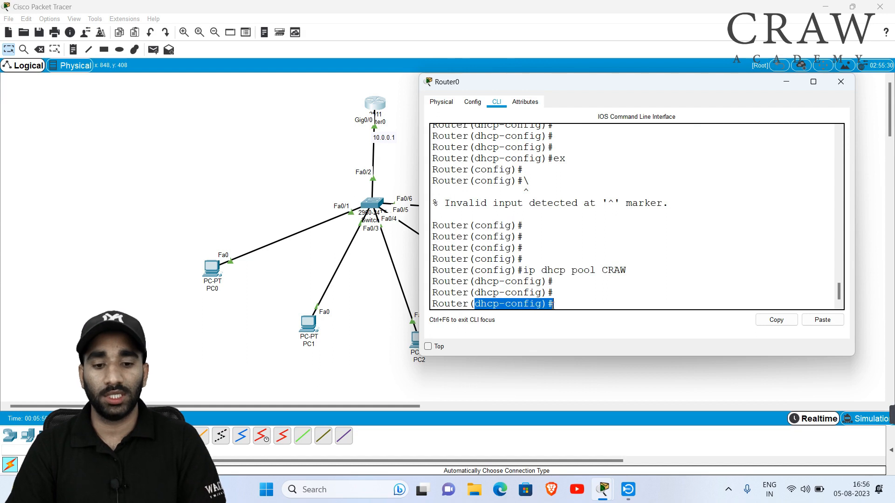
pyautogui.click(583, 306)
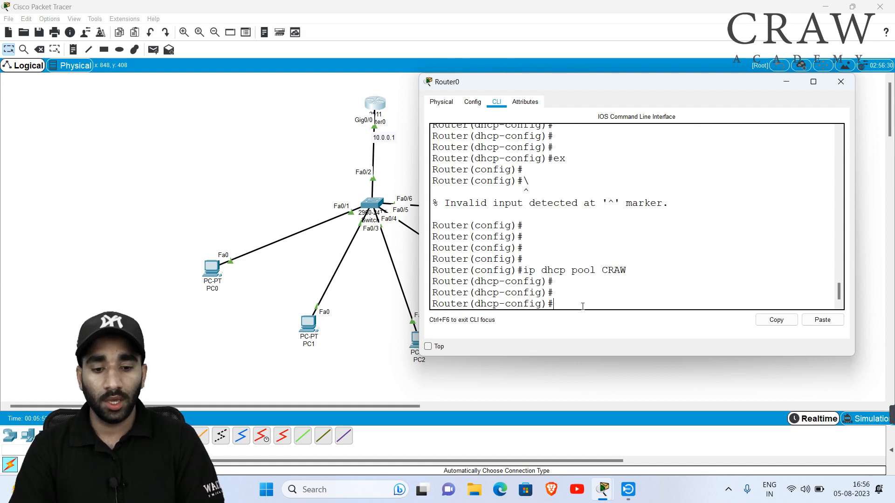
# Step: Set the CRAW pool's default router to 10.0.0.1 with the default-router command
pyautogui.write('default-router')
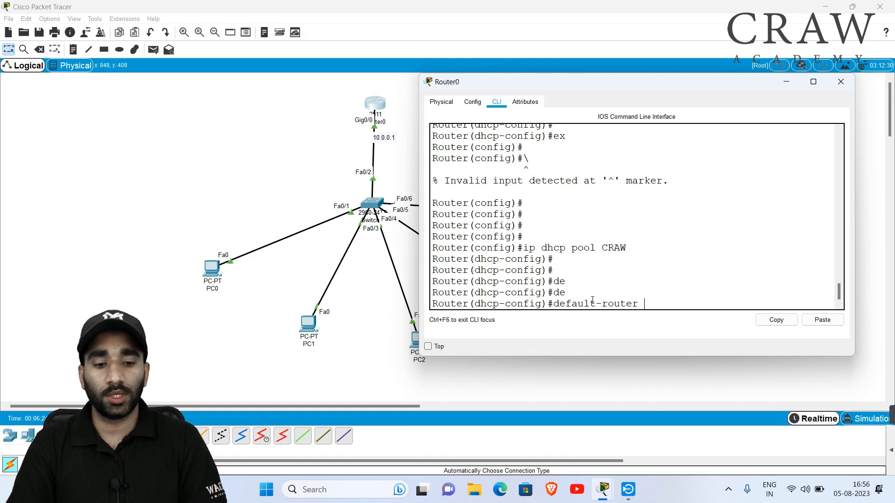
pyautogui.moveTo(578, 304); pyautogui.dragTo(644, 304)
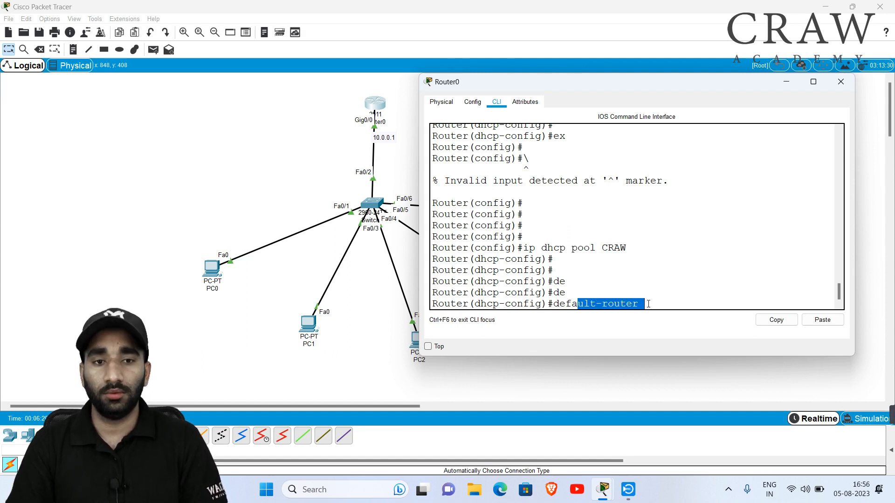
pyautogui.click(657, 303)
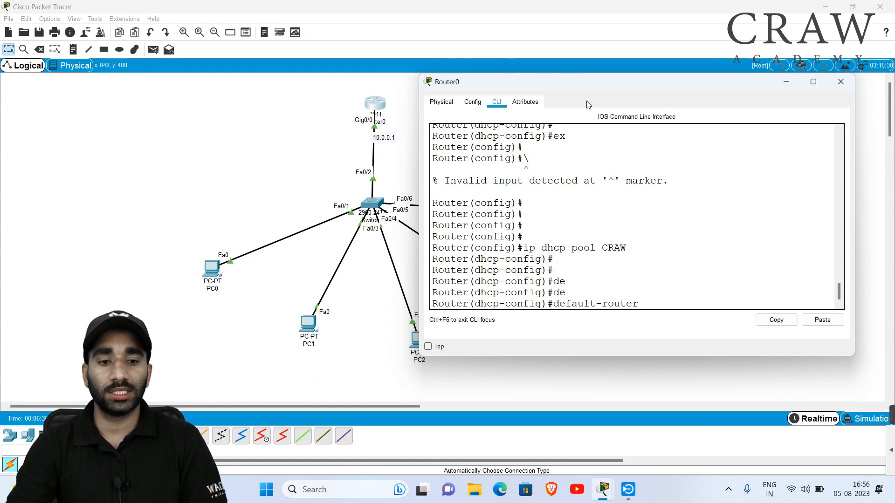
pyautogui.moveTo(567, 85); pyautogui.dragTo(618, 93)
pyautogui.moveTo(260, 118)
pyautogui.mouseDown()
pyautogui.moveTo(342, 155)
pyautogui.moveTo(590, 320)
pyautogui.mouseUp()
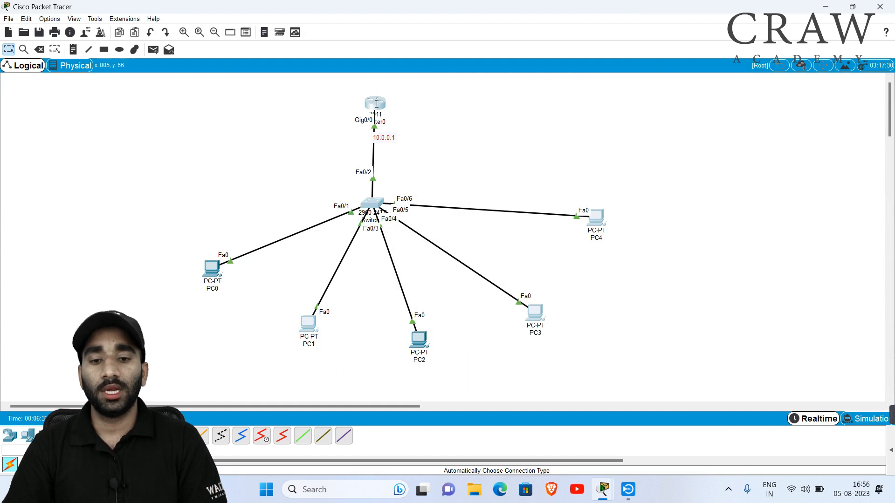
pyautogui.click(377, 103)
pyautogui.moveTo(662, 96); pyautogui.dragTo(629, 81)
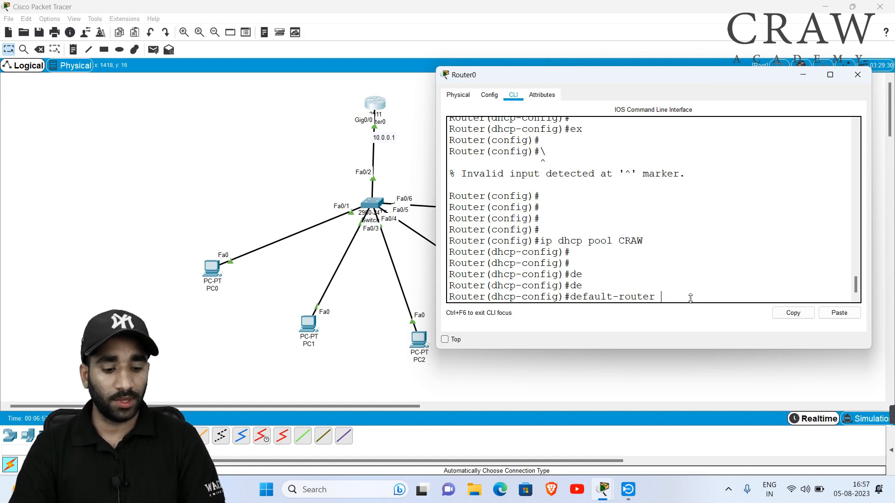
pyautogui.write('10.0.0.1')
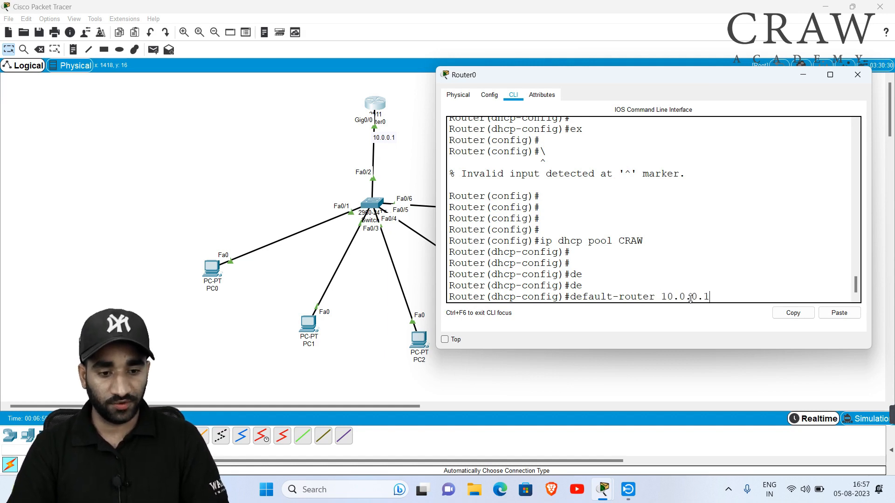
pyautogui.press('Return')
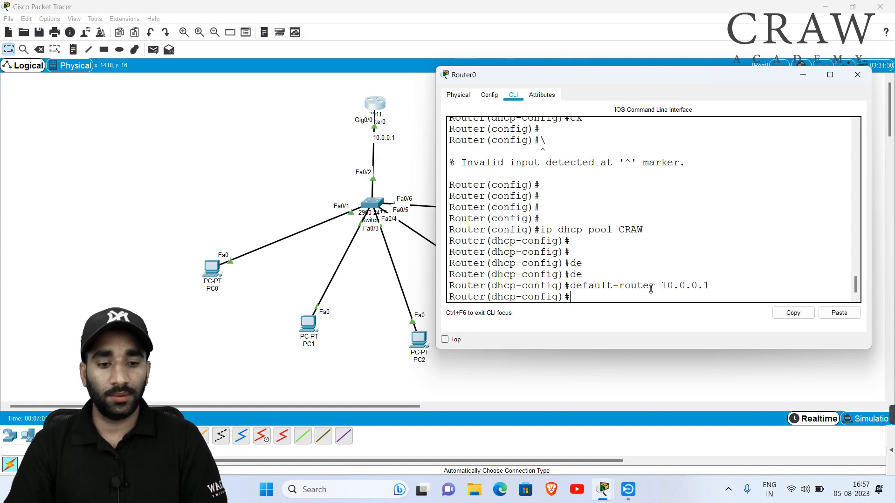
pyautogui.moveTo(655, 287); pyautogui.dragTo(701, 296)
pyautogui.click(688, 296)
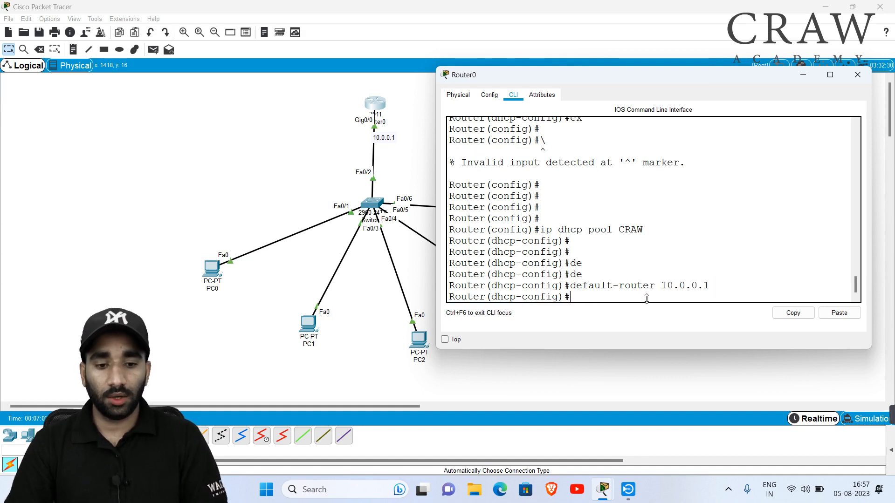
# Step: Set the CRAW pool's DNS server to 3.3.3.3 with the dns-server command
pyautogui.write('dn')
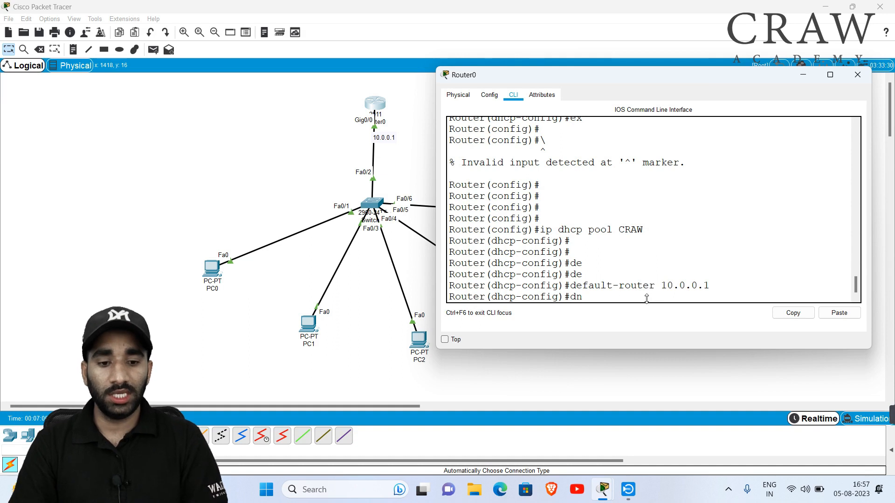
pyautogui.press('Tab')
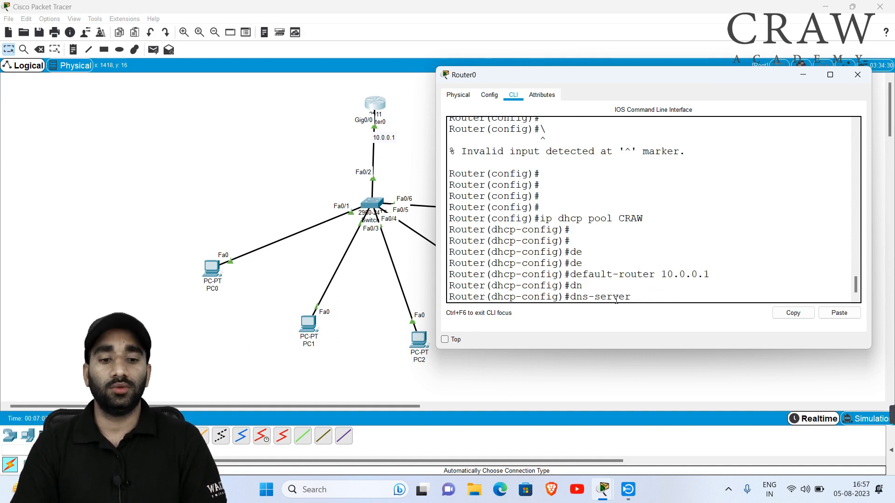
pyautogui.moveTo(582, 296); pyautogui.dragTo(634, 296)
pyautogui.click(656, 295)
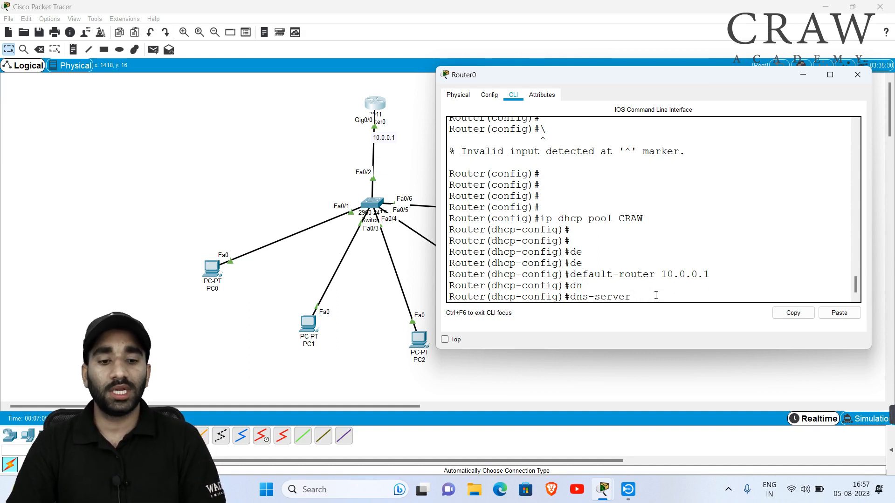
pyautogui.write('3.')
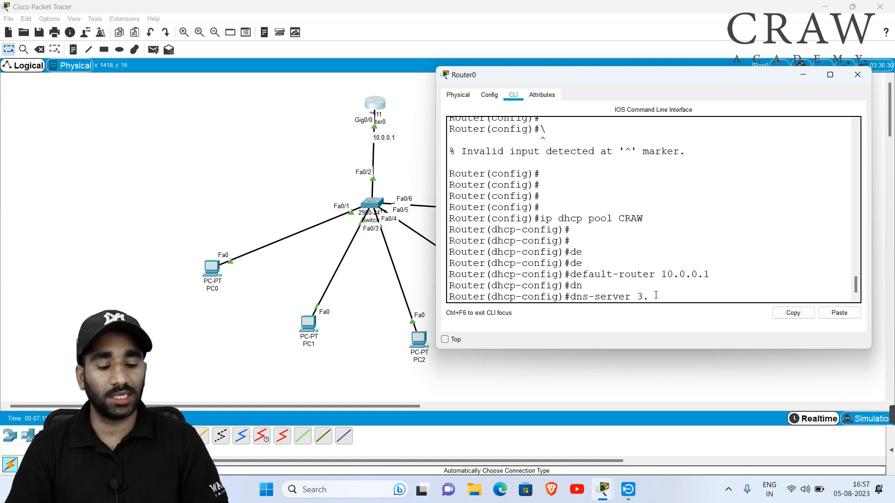
pyautogui.write('3.3.3')
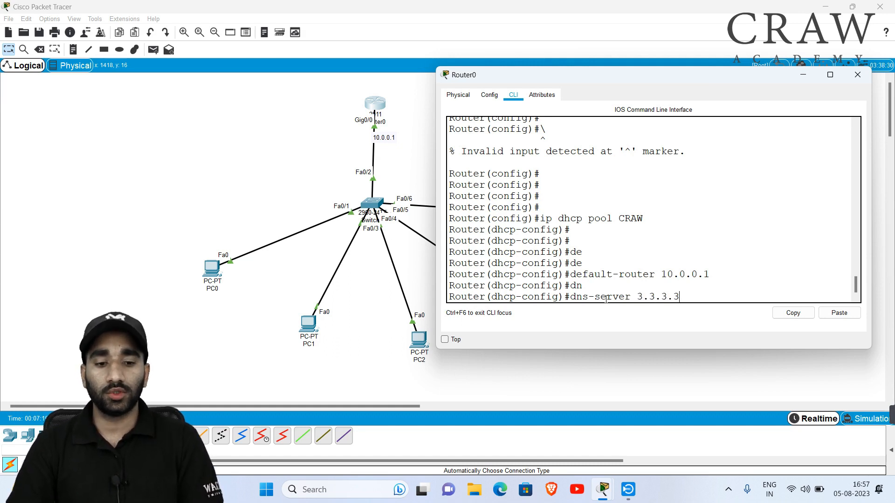
pyautogui.moveTo(566, 298); pyautogui.dragTo(612, 298)
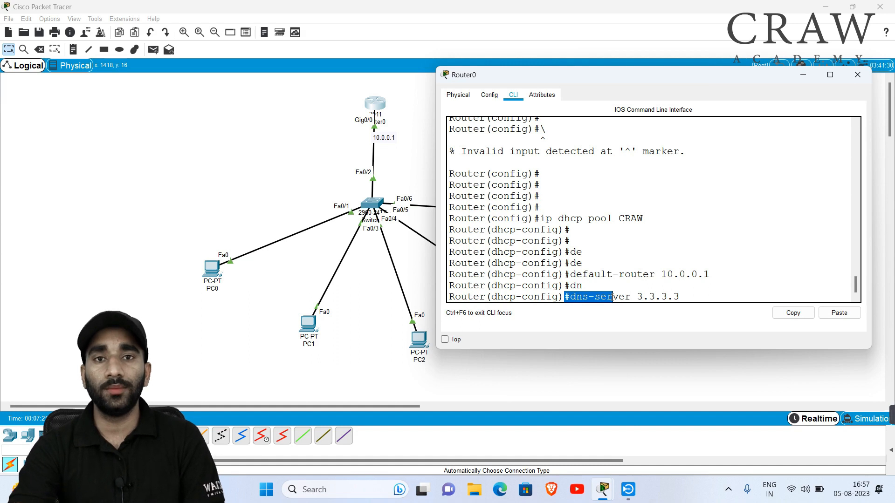
pyautogui.click(628, 297)
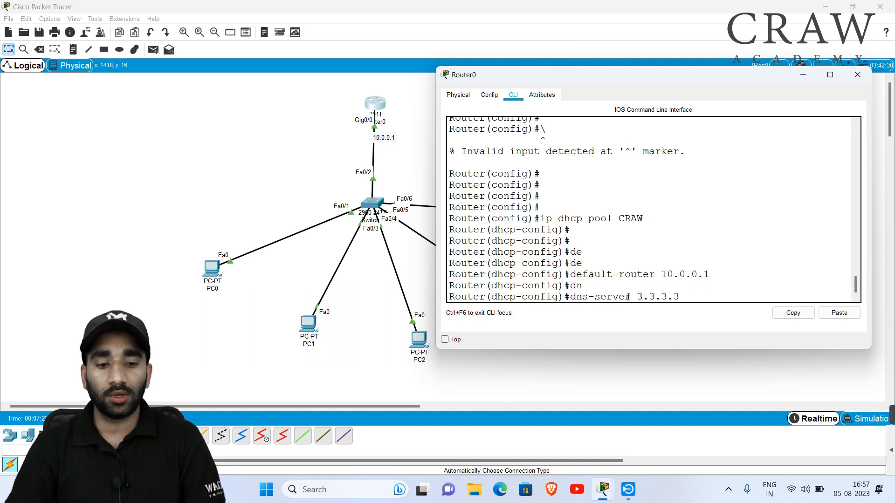
pyautogui.moveTo(632, 297); pyautogui.dragTo(572, 297)
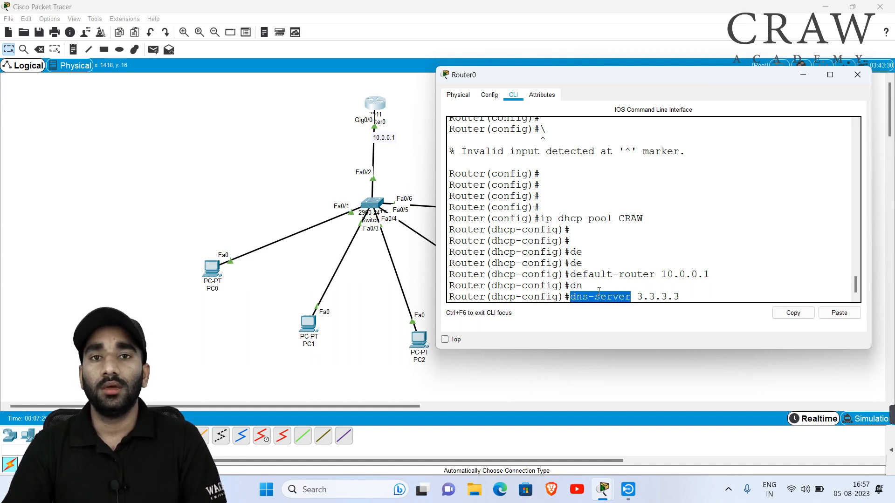
pyautogui.click(685, 292)
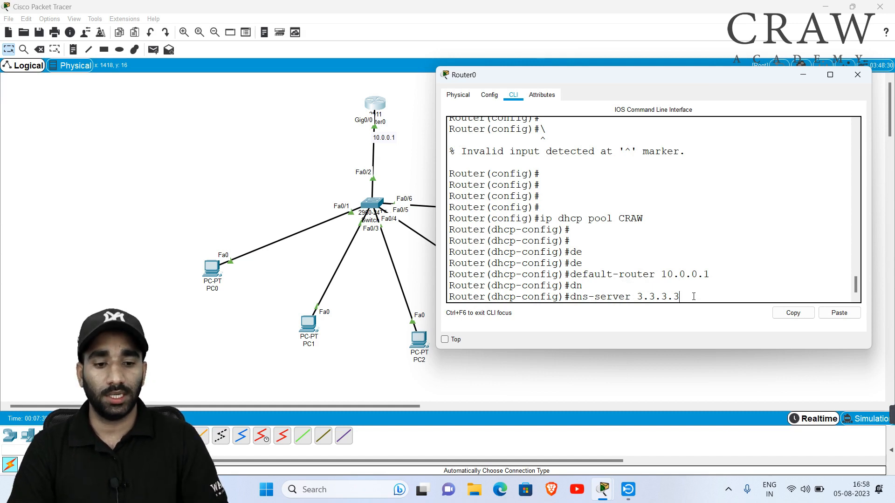
pyautogui.press('Return')
# Step: Request PC0's IPv4 configuration from the DHCP server again in its IP Configuration
pyautogui.click(212, 269)
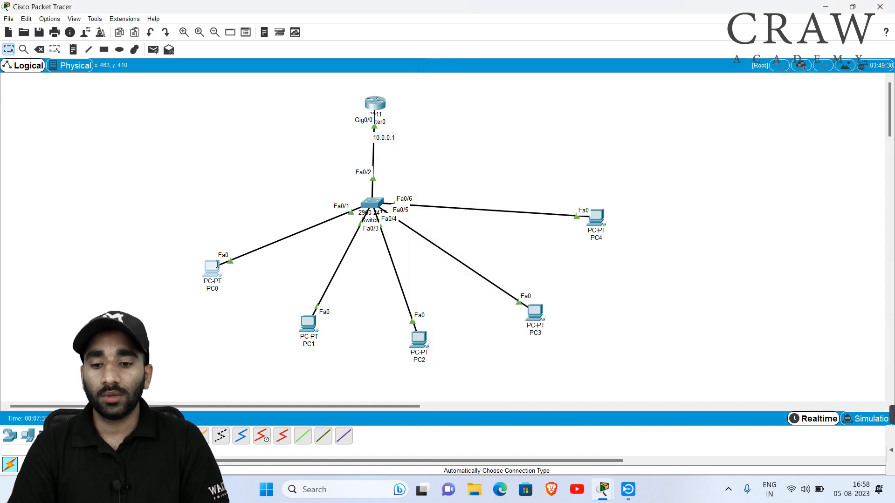
pyautogui.click(566, 200)
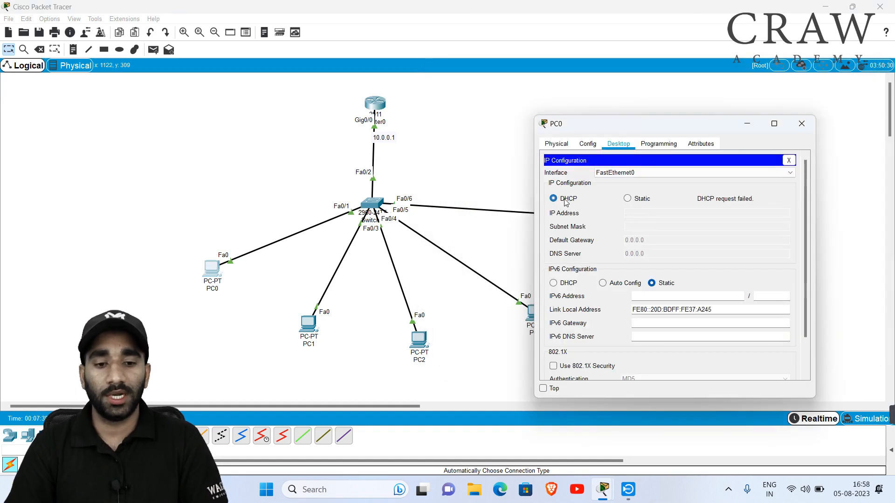
pyautogui.moveTo(642, 120); pyautogui.dragTo(664, 106)
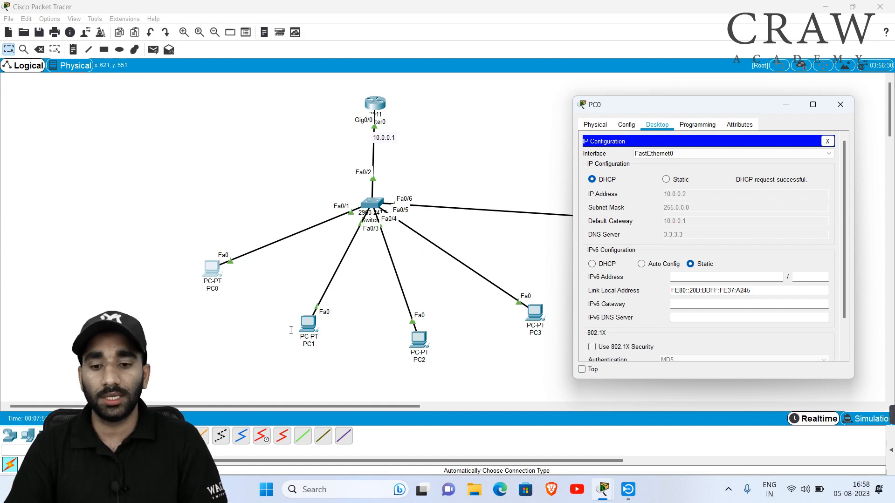
# Step: Renew PC1's IPv4 configuration through DHCP so it receives the pool's gateway and DNS server
pyautogui.click(320, 328)
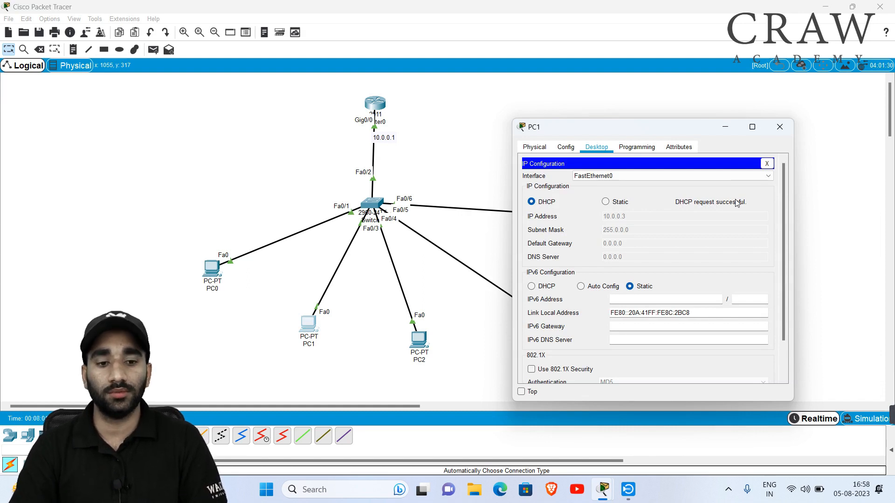
pyautogui.click(532, 201)
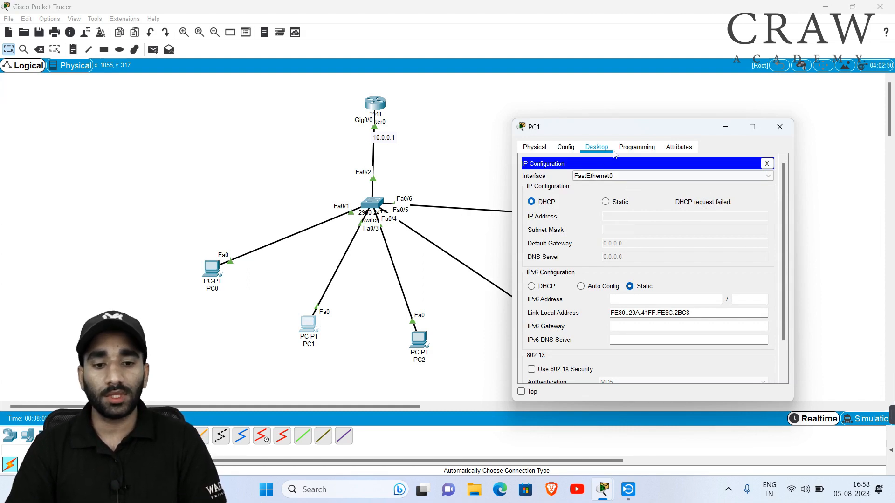
pyautogui.moveTo(638, 125); pyautogui.dragTo(638, 108)
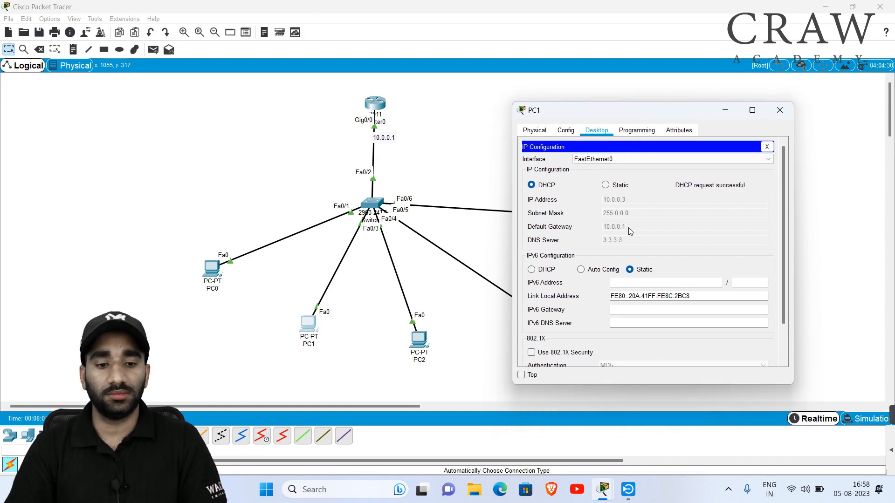
pyautogui.moveTo(183, 224); pyautogui.dragTo(326, 330)
pyautogui.click(309, 324)
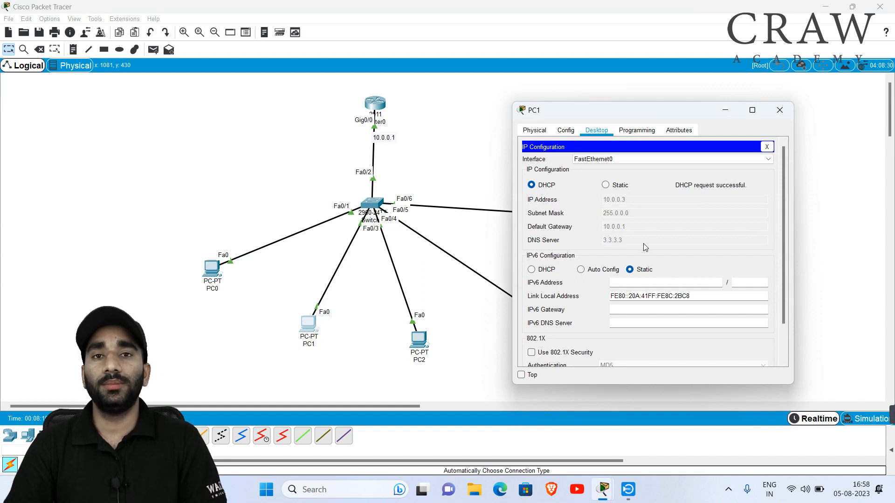
# Step: Renew PC2's IPv4 configuration through DHCP in its IP Configuration
pyautogui.click(425, 339)
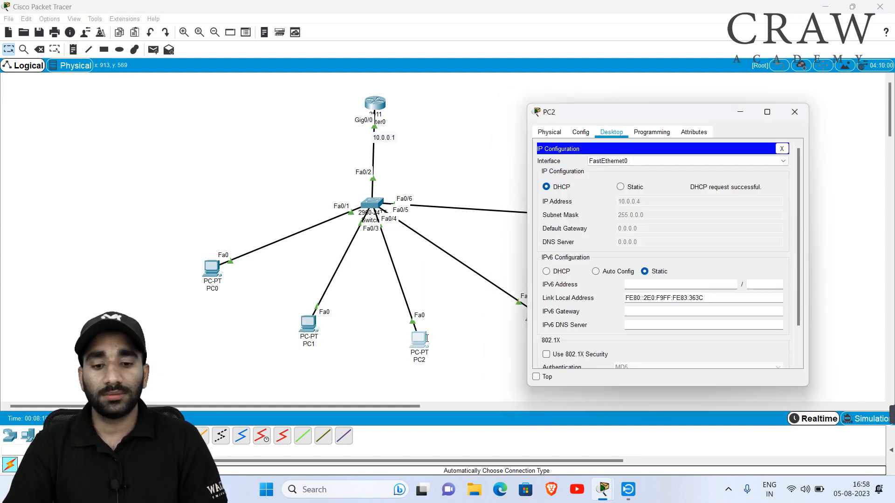
pyautogui.click(555, 186)
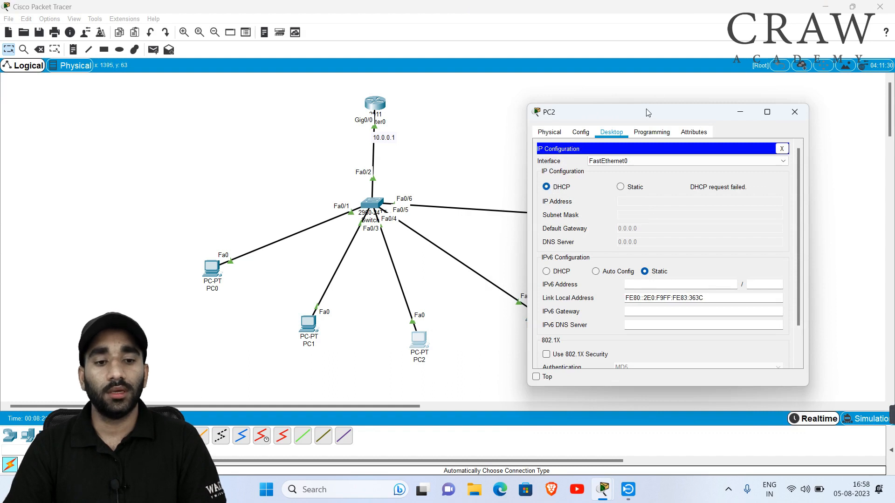
pyautogui.moveTo(646, 112); pyautogui.dragTo(663, 102)
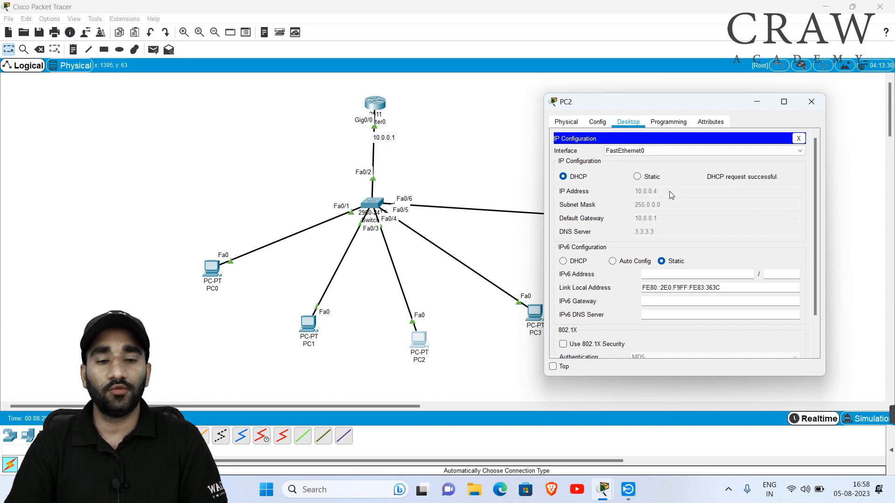
pyautogui.click(536, 272)
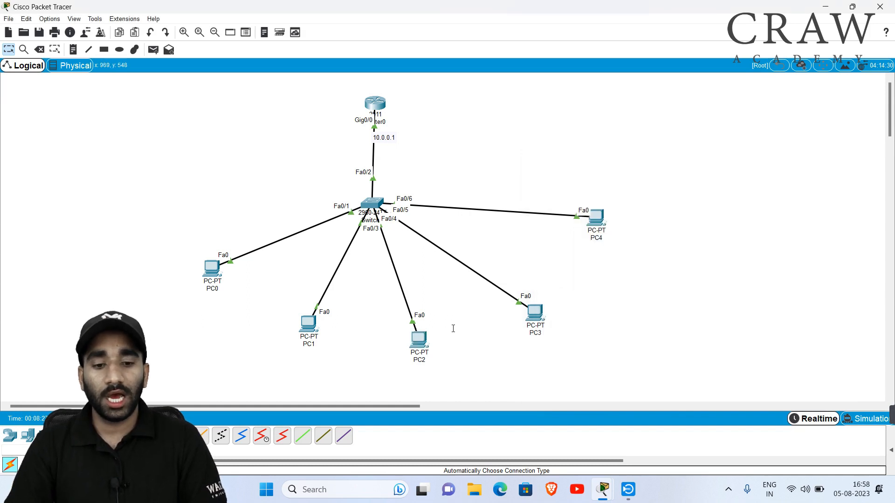
pyautogui.moveTo(555, 299); pyautogui.dragTo(490, 331)
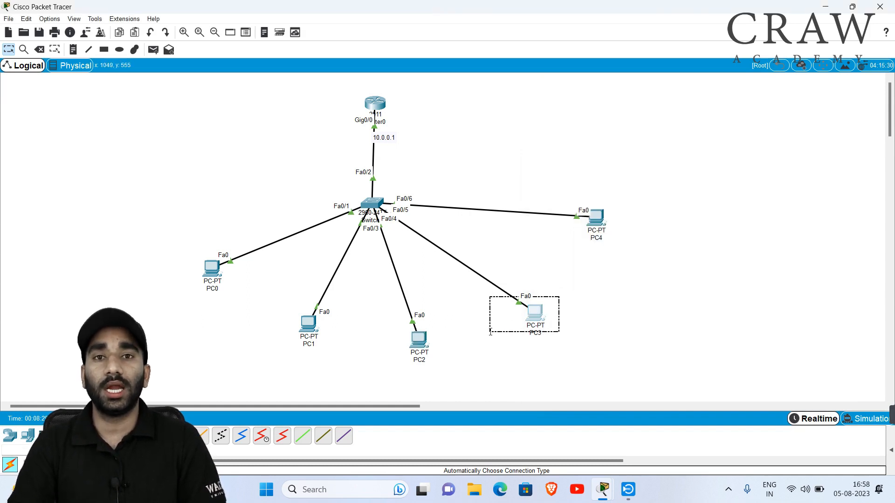
pyautogui.click(419, 339)
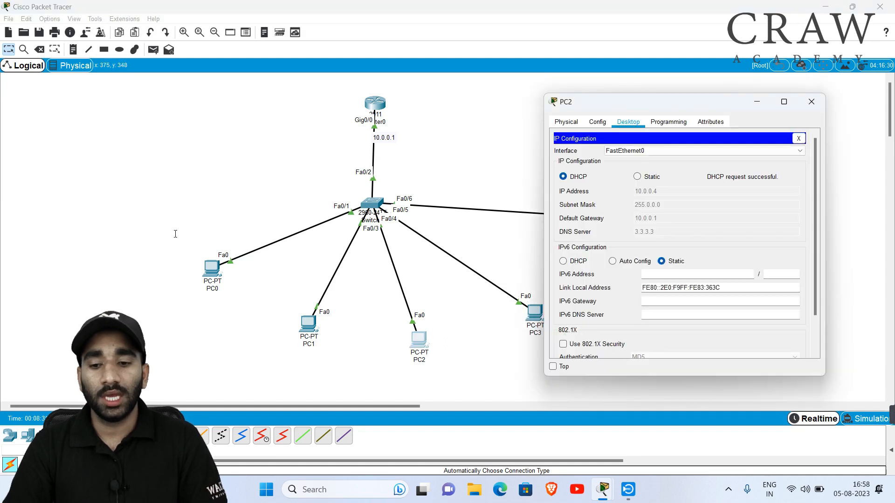
pyautogui.moveTo(175, 234); pyautogui.dragTo(350, 366)
pyautogui.moveTo(466, 327); pyautogui.dragTo(373, 363)
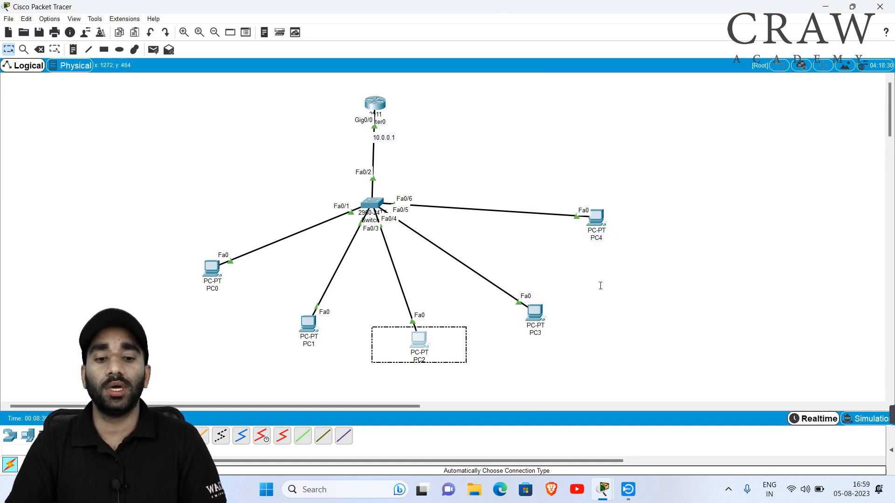
pyautogui.moveTo(581, 286); pyautogui.dragTo(491, 341)
pyautogui.click(560, 323)
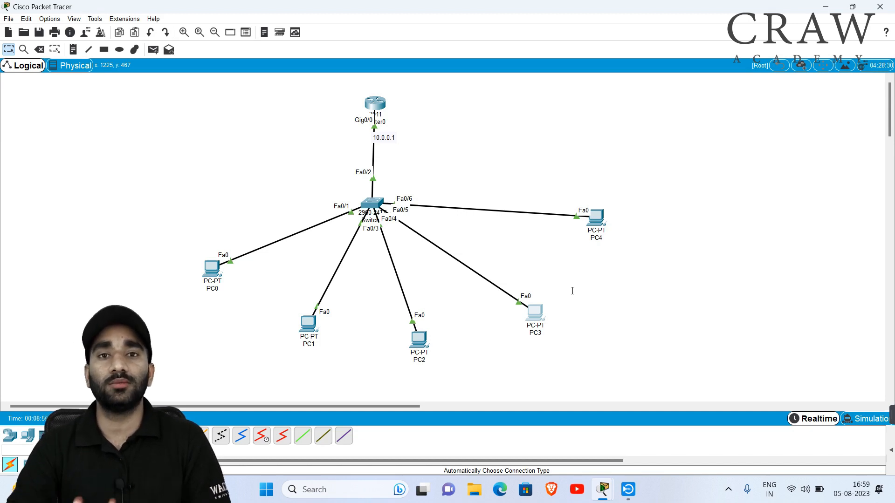
pyautogui.moveTo(588, 290); pyautogui.dragTo(492, 333)
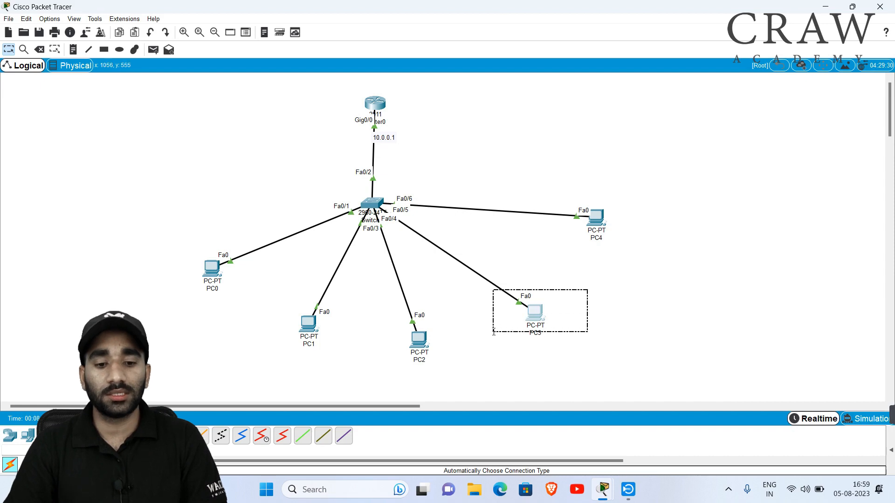
# Step: Switch PC3's IPv4 configuration on FastEthernet0 from static to DHCP
pyautogui.click(532, 325)
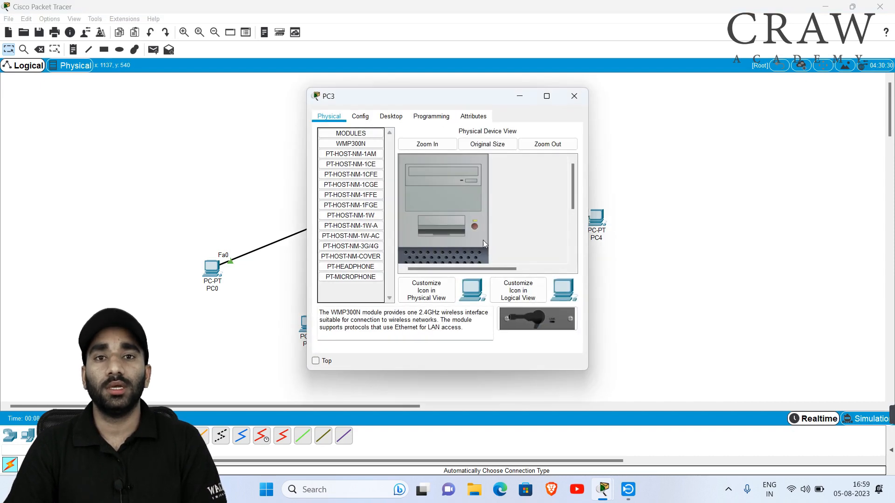
pyautogui.moveTo(450, 97); pyautogui.dragTo(643, 129)
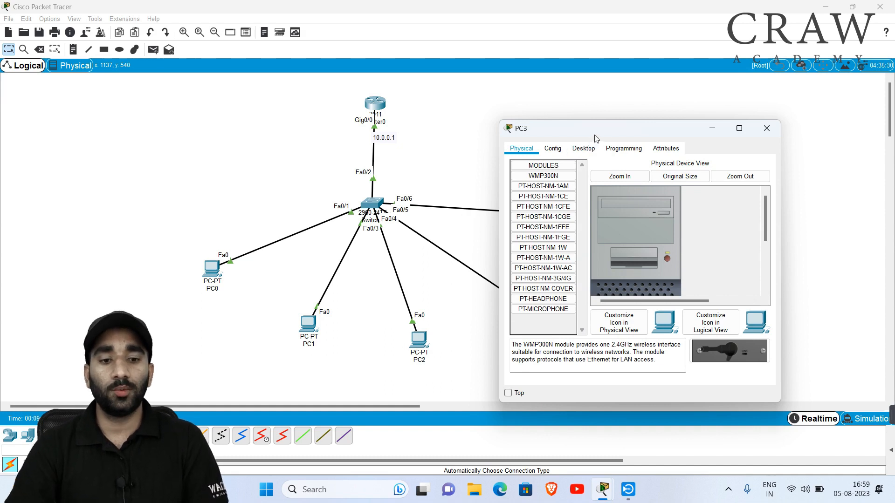
pyautogui.moveTo(599, 139); pyautogui.dragTo(646, 139)
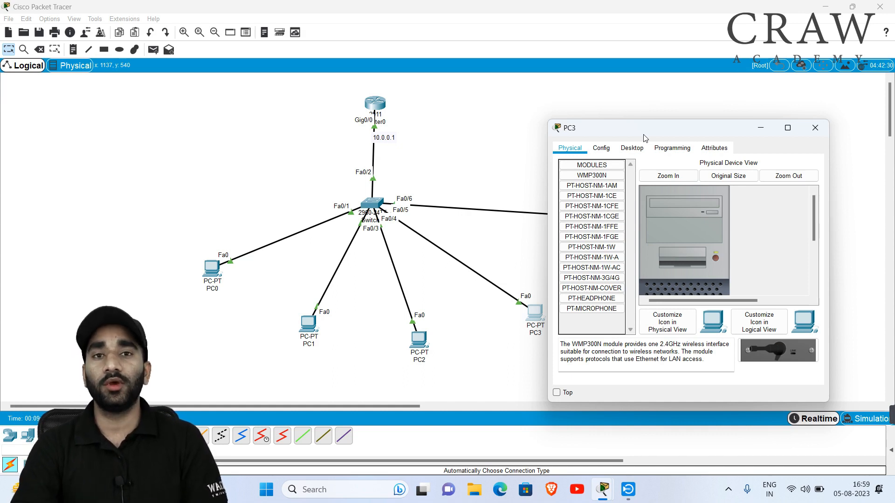
pyautogui.moveTo(644, 135); pyautogui.dragTo(691, 114)
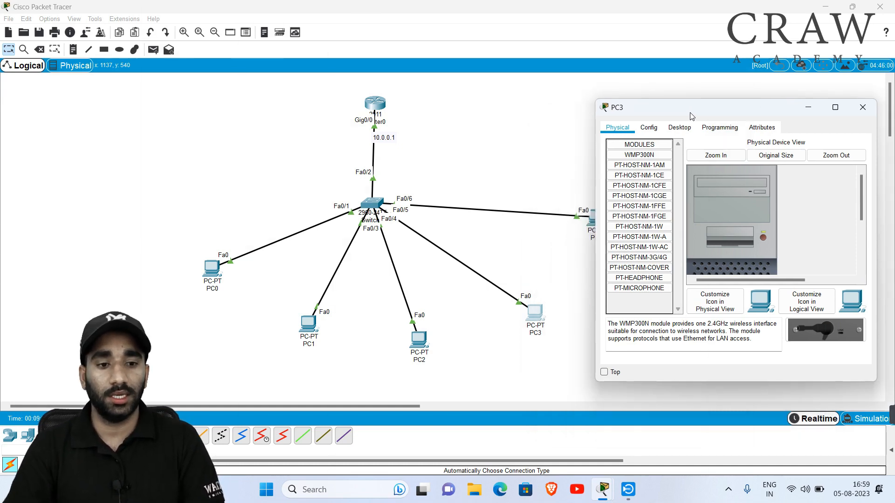
pyautogui.click(677, 130)
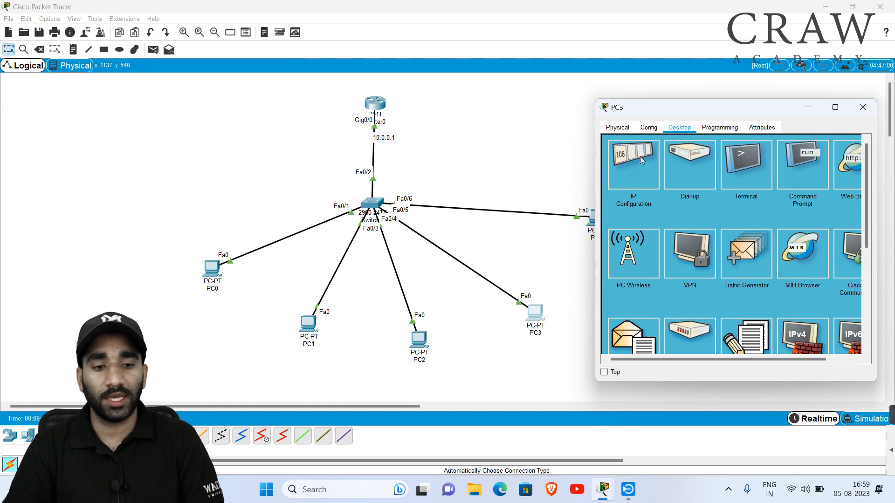
pyautogui.click(631, 167)
pyautogui.click(623, 183)
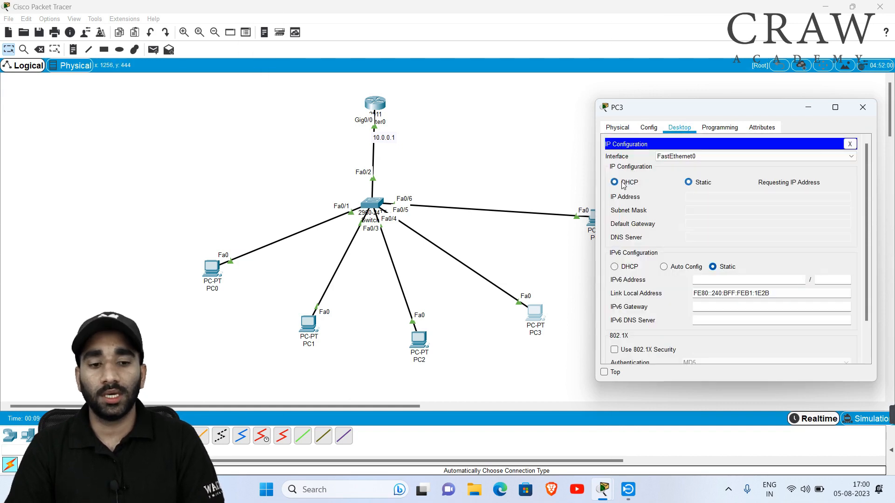
pyautogui.moveTo(725, 115); pyautogui.dragTo(699, 112)
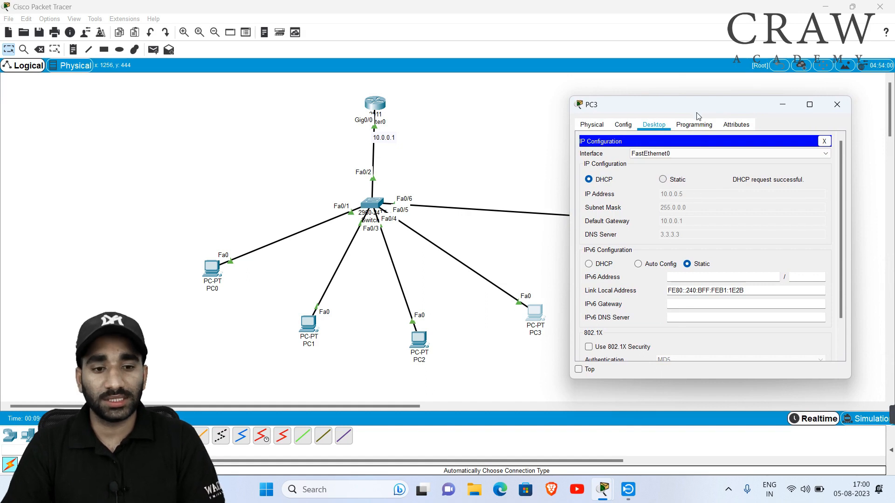
pyautogui.moveTo(679, 107); pyautogui.dragTo(715, 113)
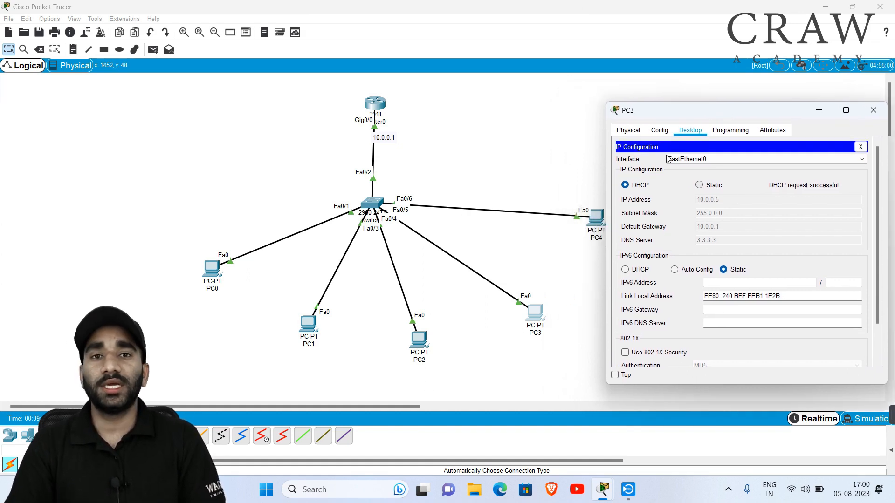
# Step: Return to Router0's command line and exit the DHCP pool configuration to global configuration mode
pyautogui.click(464, 131)
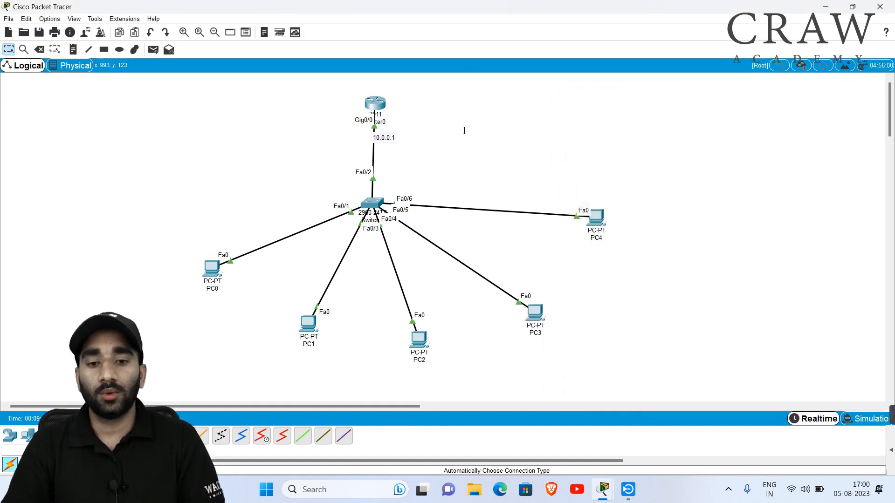
pyautogui.click(375, 103)
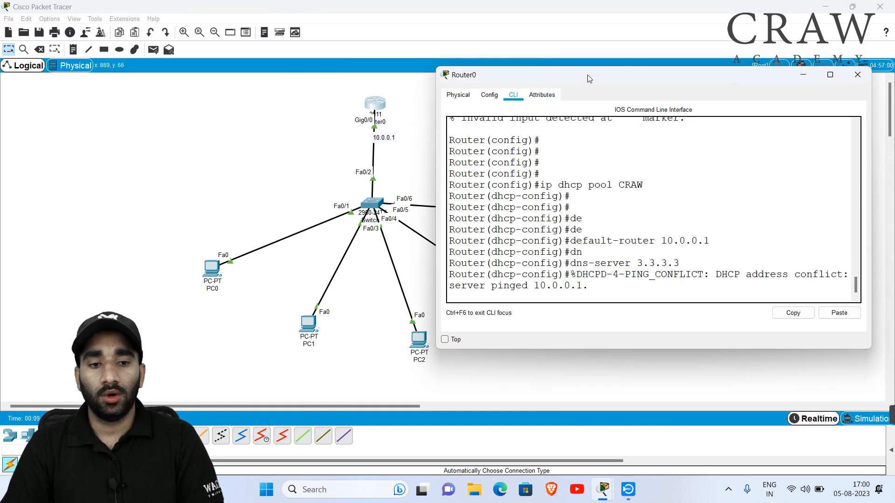
pyautogui.moveTo(587, 74); pyautogui.dragTo(646, 99)
pyautogui.press('Return')
pyautogui.press('Return')
pyautogui.press('Return')
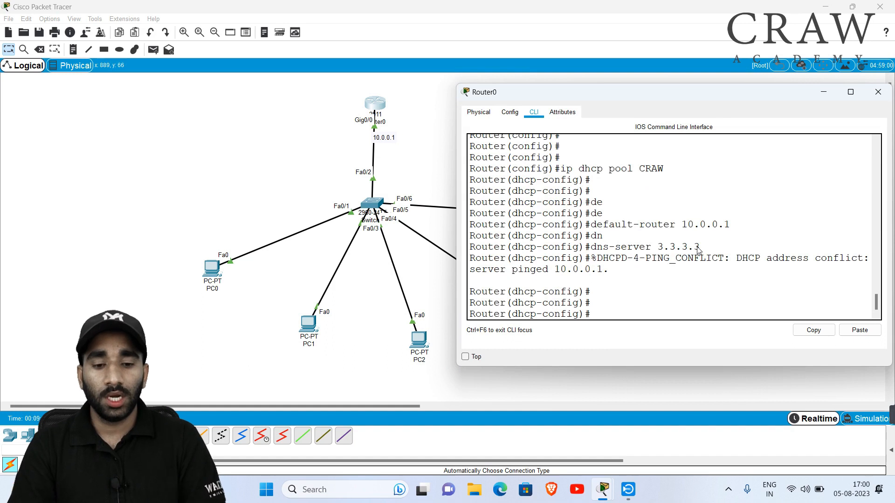
pyautogui.write('ex')
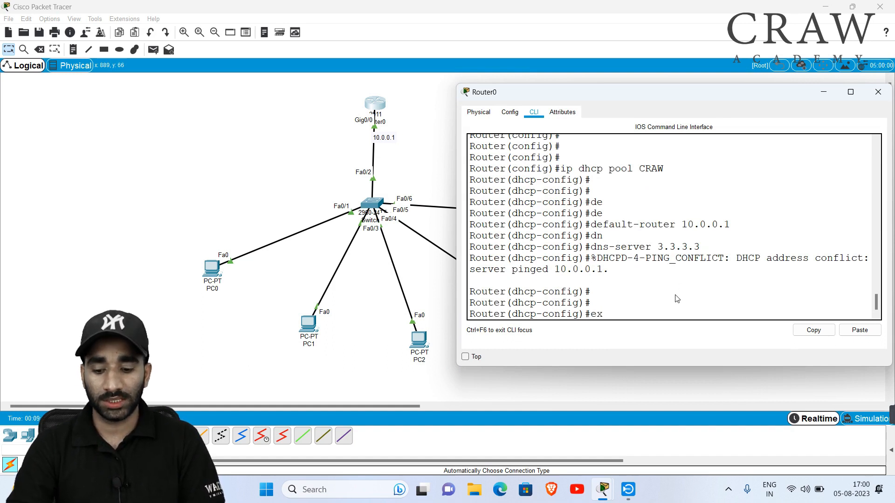
pyautogui.press('Return')
pyautogui.press('Return')
pyautogui.press('Return')
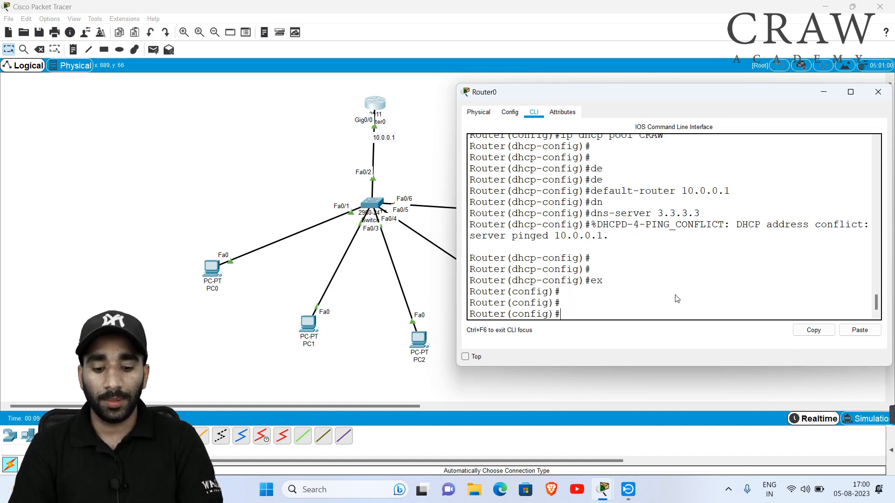
# Step: Exclude the address 10.0.0.5 from DHCP assignment on Router0 with the ip dhcp excluded-address command
pyautogui.write('ip dh')
pyautogui.press('Tab')
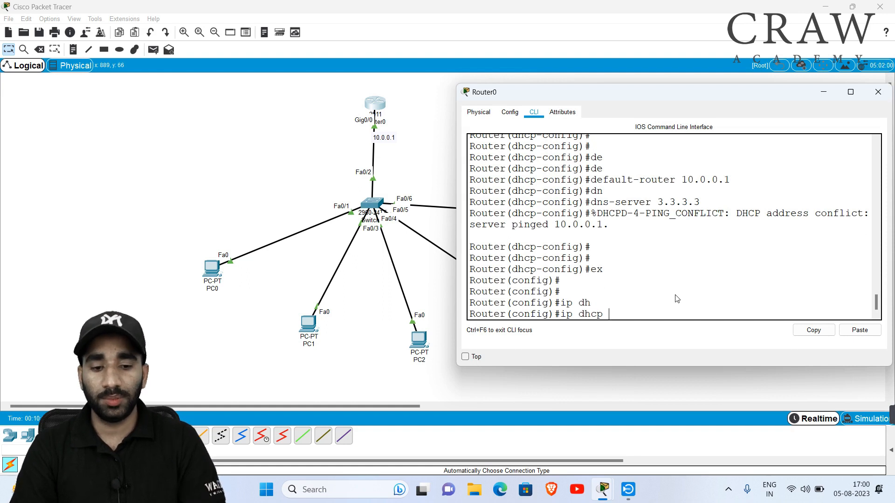
pyautogui.write('e')
pyautogui.press('Tab')
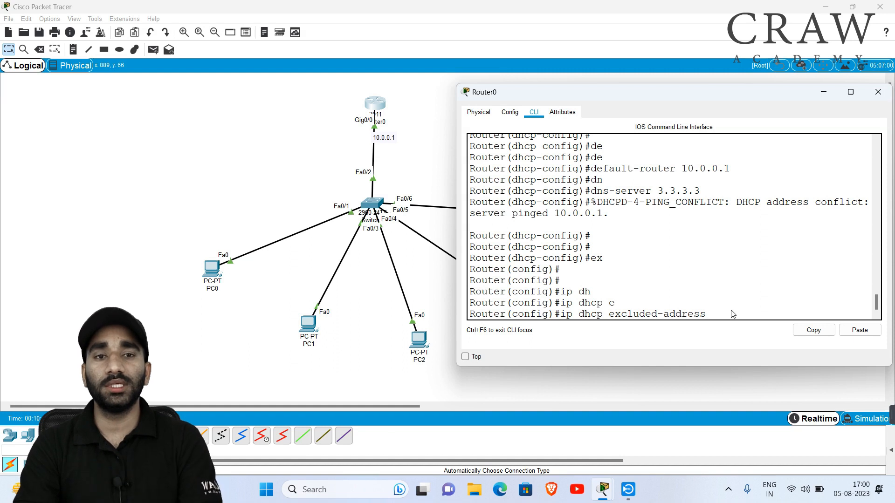
pyautogui.write('10.0.0.5')
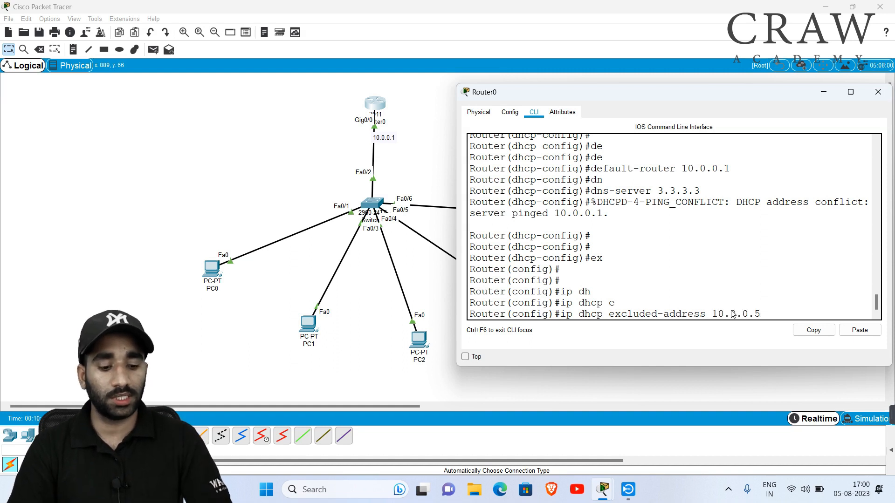
pyautogui.press('Return')
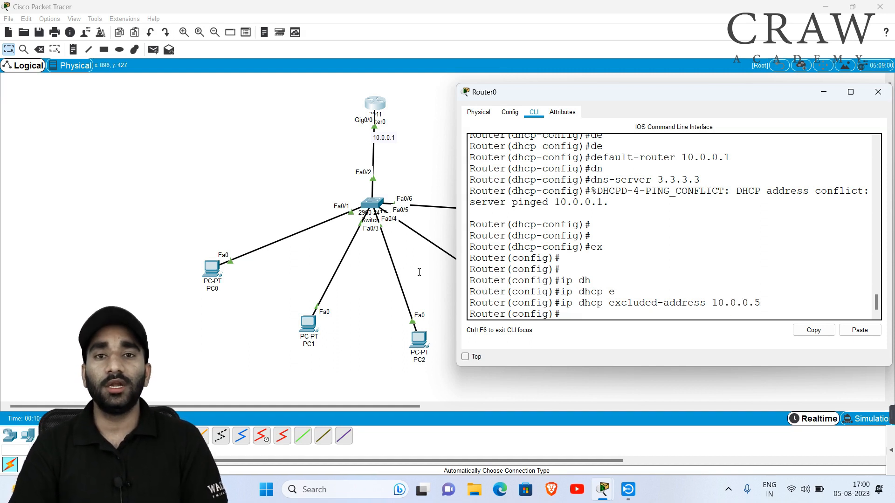
# Step: Request PC3's IPv4 configuration again through DHCP in its IP Configuration
pyautogui.click(419, 272)
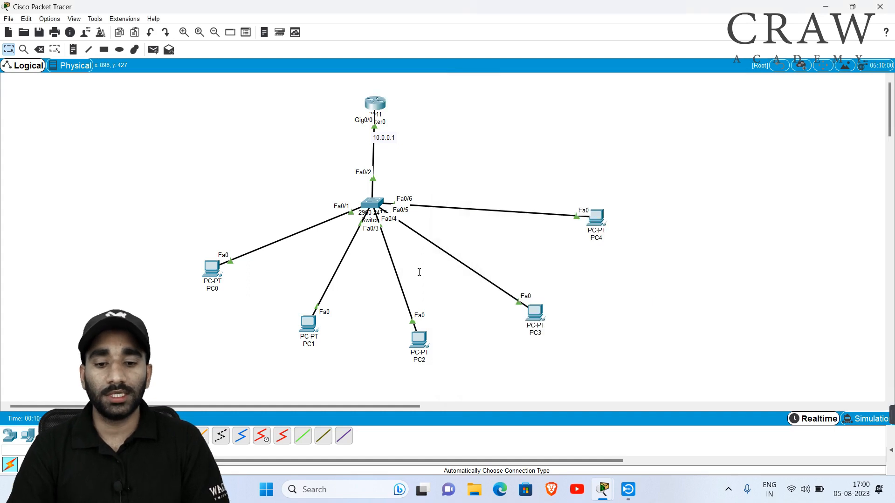
pyautogui.click(535, 312)
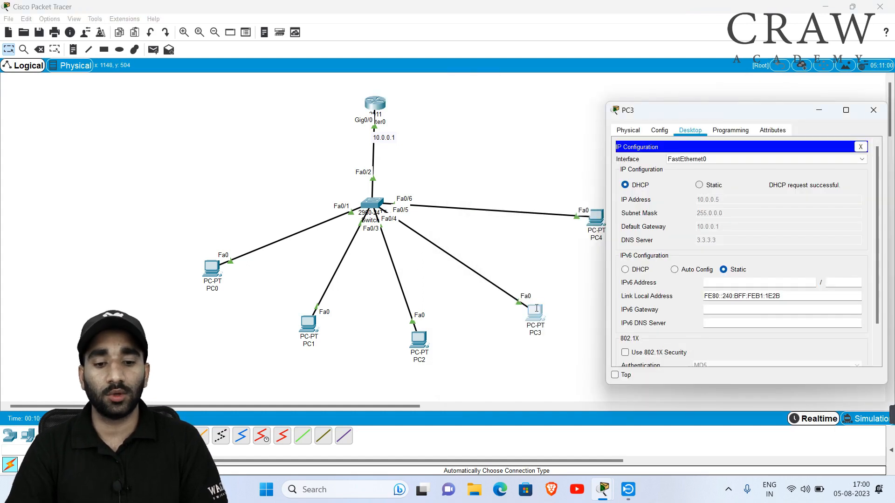
pyautogui.click(643, 188)
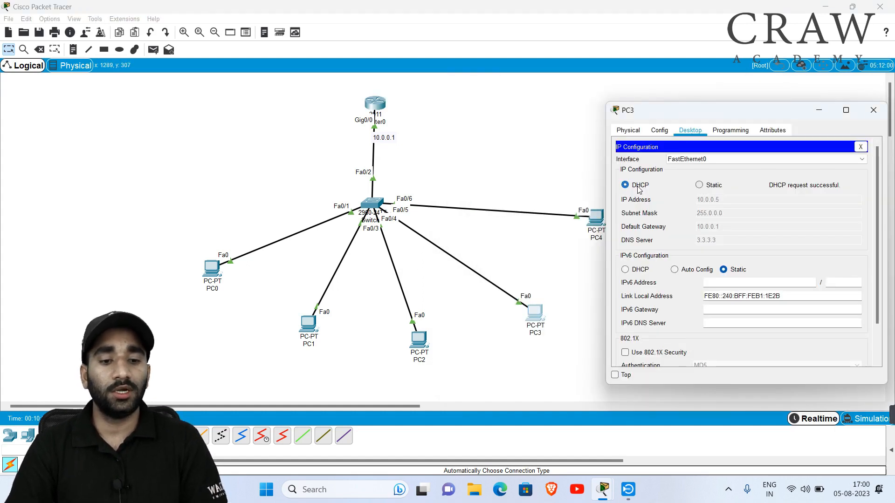
pyautogui.moveTo(735, 110); pyautogui.dragTo(686, 109)
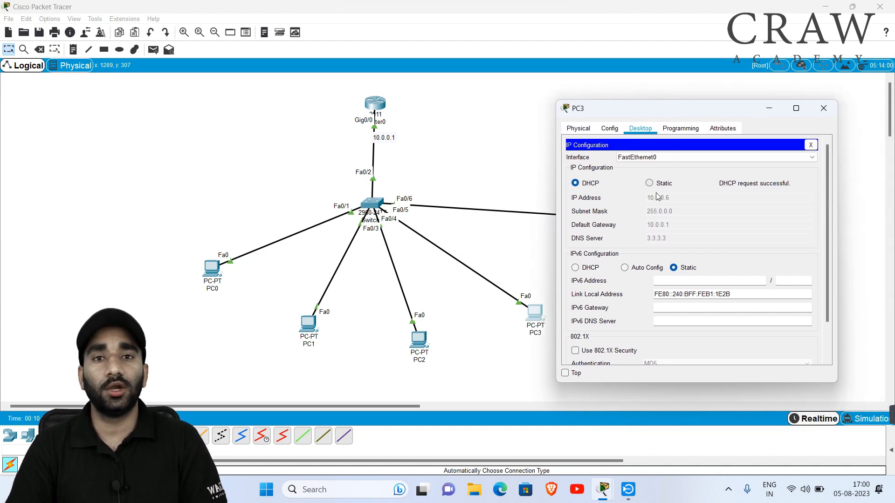
pyautogui.click(510, 260)
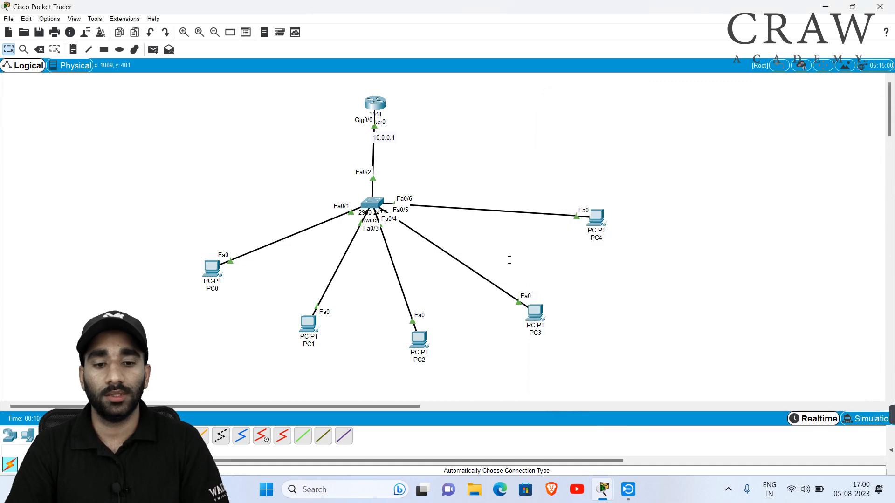
# Step: Switch PC4's IPv4 configuration on FastEthernet0 from static to DHCP
pyautogui.click(596, 215)
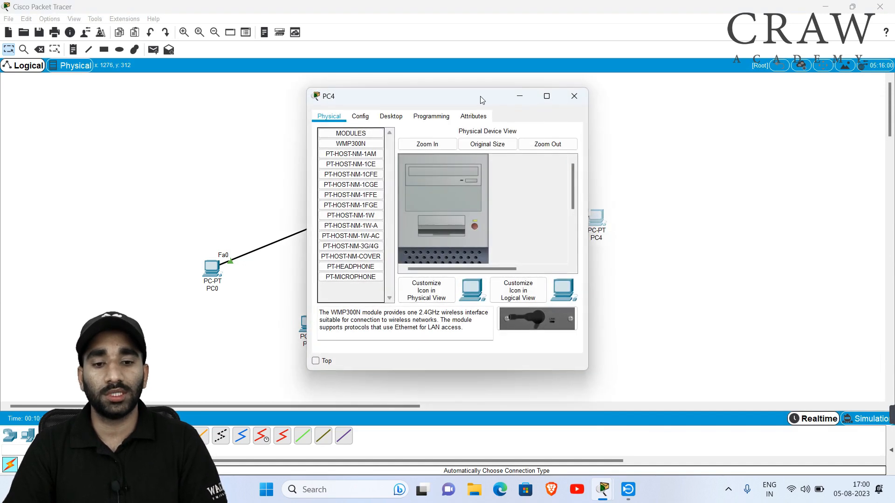
pyautogui.moveTo(483, 98); pyautogui.dragTo(313, 113)
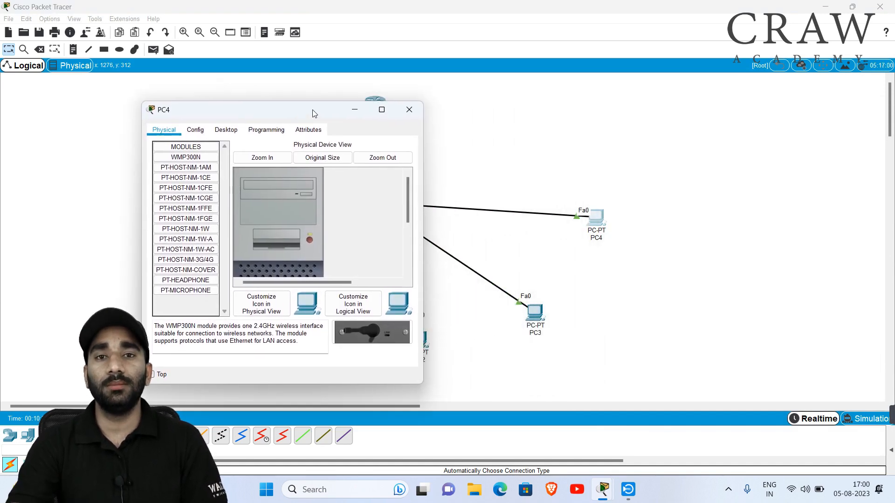
pyautogui.click(233, 131)
pyautogui.click(178, 173)
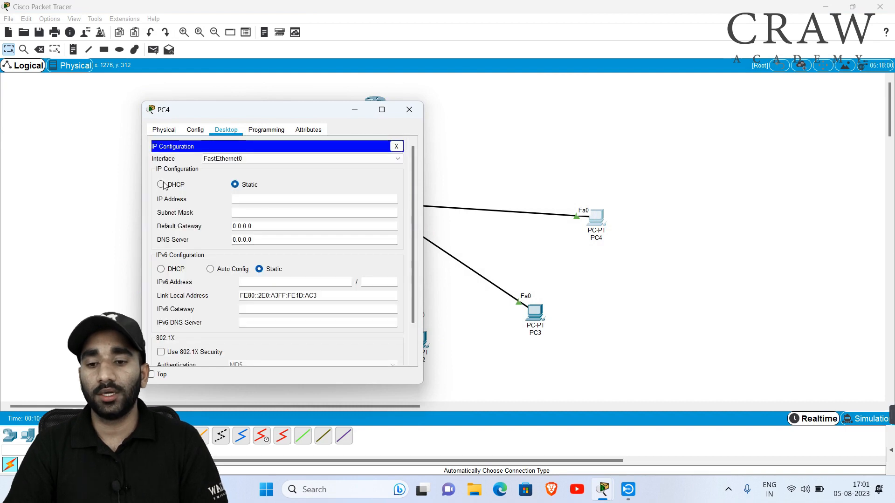
pyautogui.click(162, 186)
pyautogui.moveTo(306, 113); pyautogui.dragTo(255, 109)
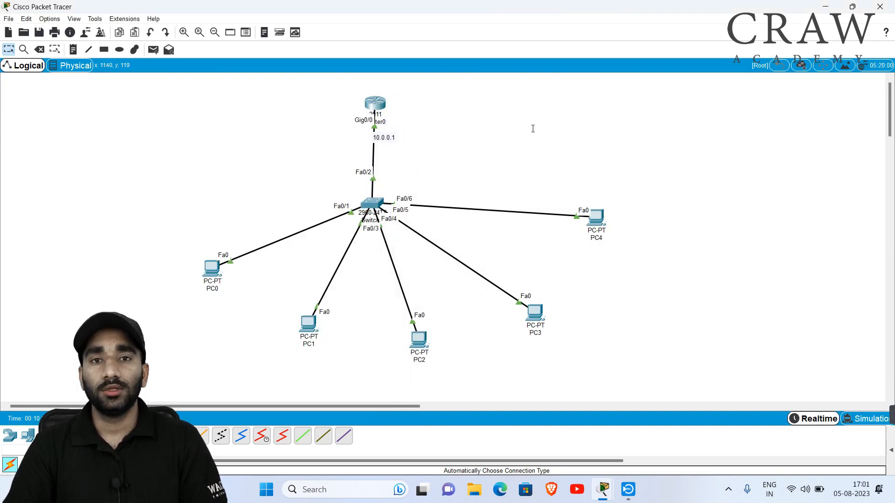
# Step: Add two more PCs, PC5 and PC6, to the workspace above PC4
pyautogui.click(27, 435)
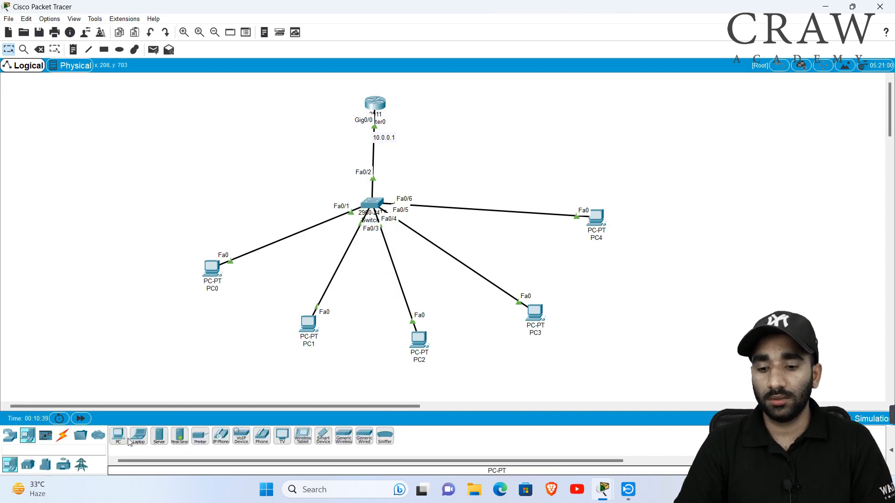
pyautogui.click(118, 436)
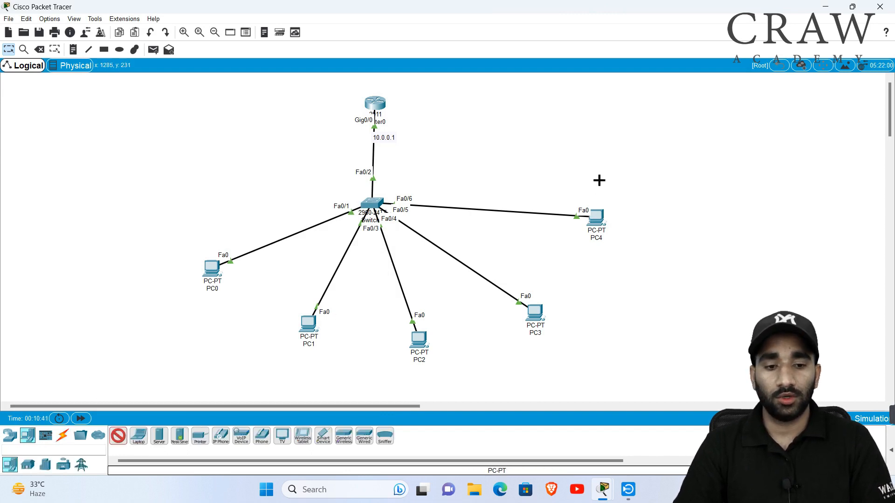
pyautogui.click(635, 160)
pyautogui.click(631, 97)
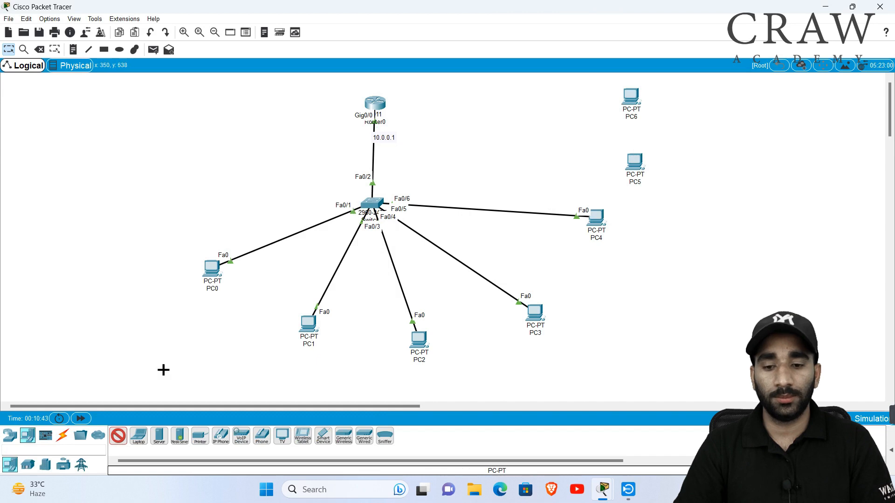
# Step: Cable PC6 and PC5 to the switch with the automatic connection type and fast-forward the simulation time
pyautogui.click(63, 436)
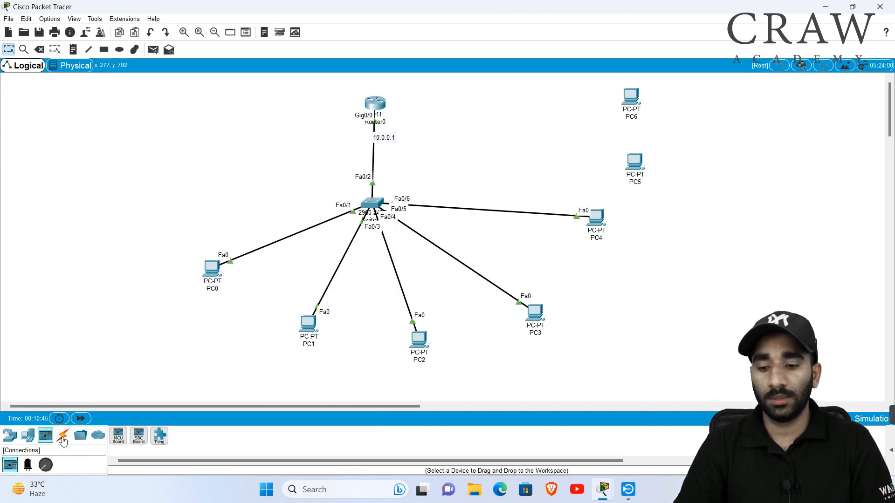
pyautogui.click(119, 437)
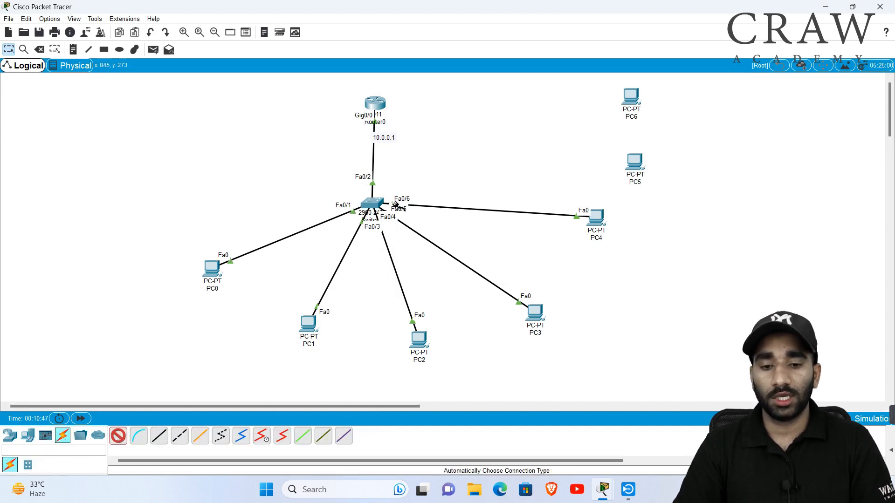
pyautogui.click(378, 205)
pyautogui.click(630, 96)
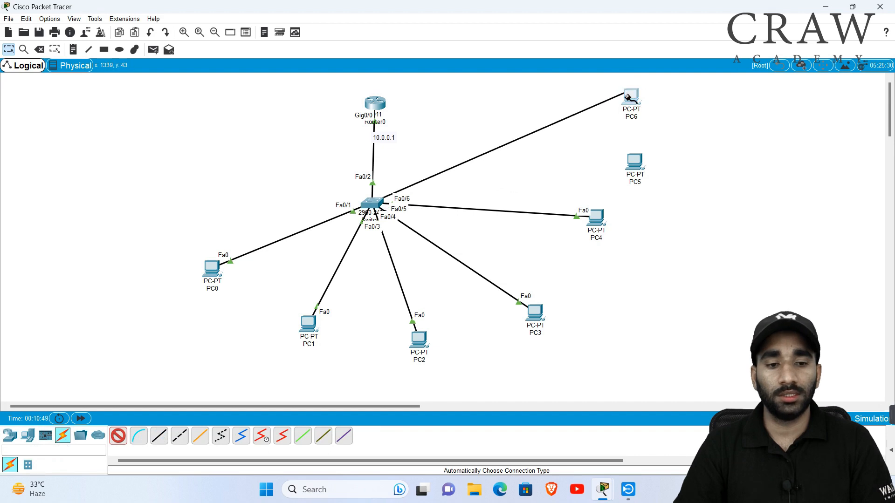
pyautogui.click(637, 163)
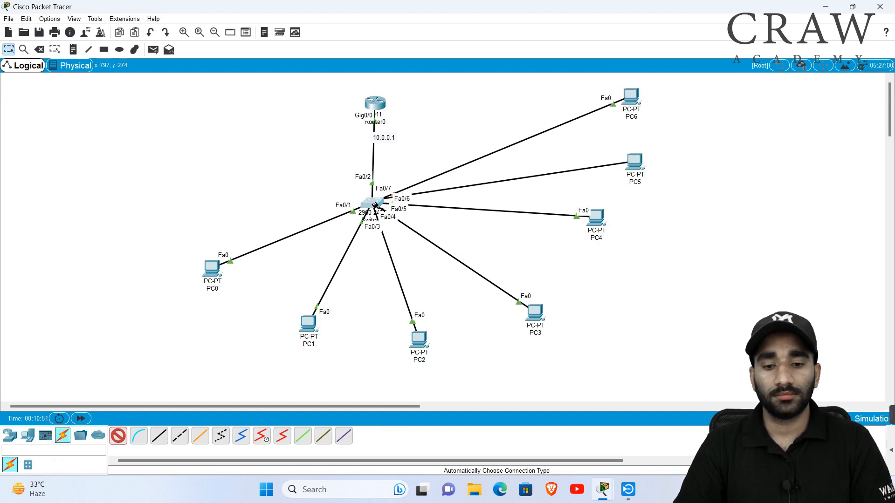
pyautogui.click(373, 203)
pyautogui.click(118, 437)
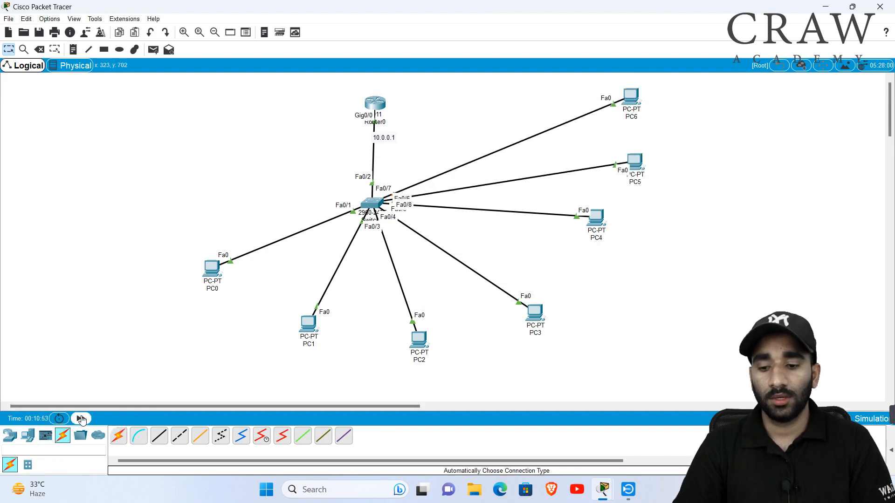
pyautogui.click(80, 418)
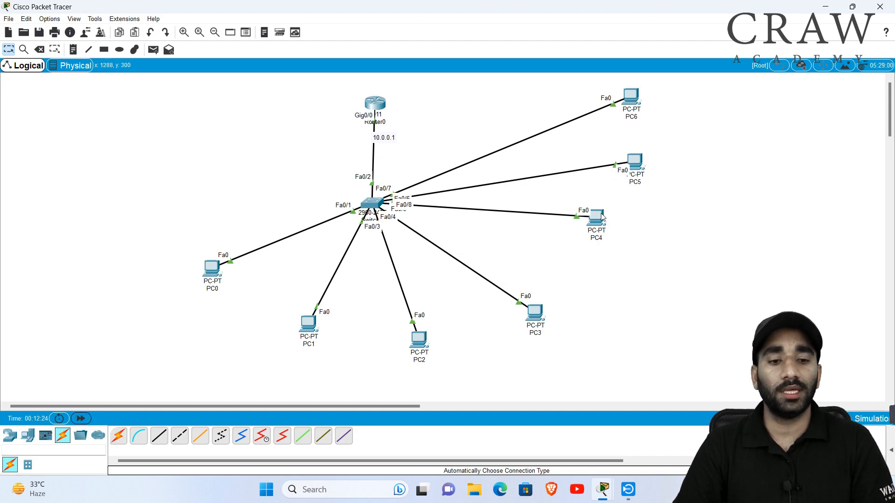
# Step: Move PC4 lower, farther from PC5, and open PC5's IP Configuration
pyautogui.moveTo(601, 217); pyautogui.dragTo(594, 247)
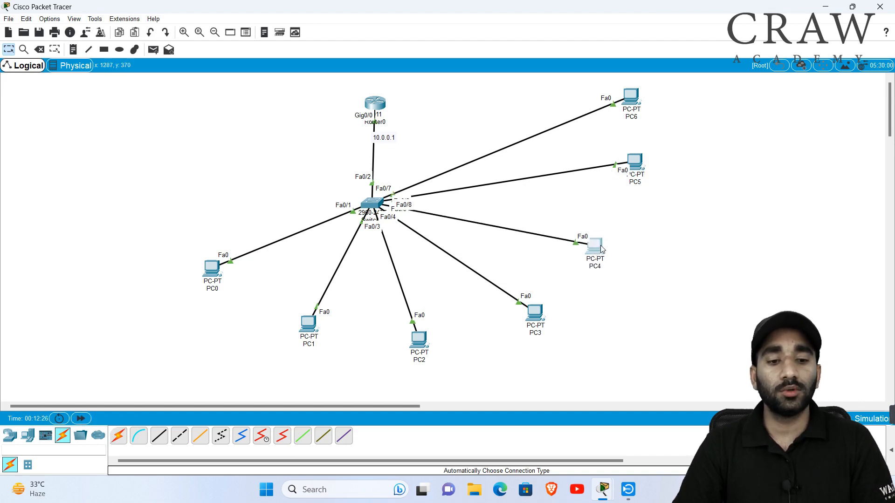
pyautogui.click(639, 163)
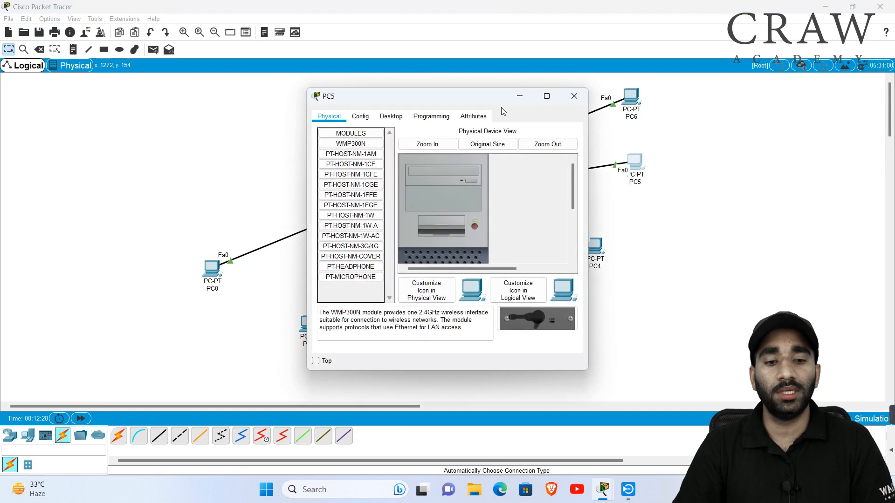
pyautogui.click(404, 119)
pyautogui.click(326, 168)
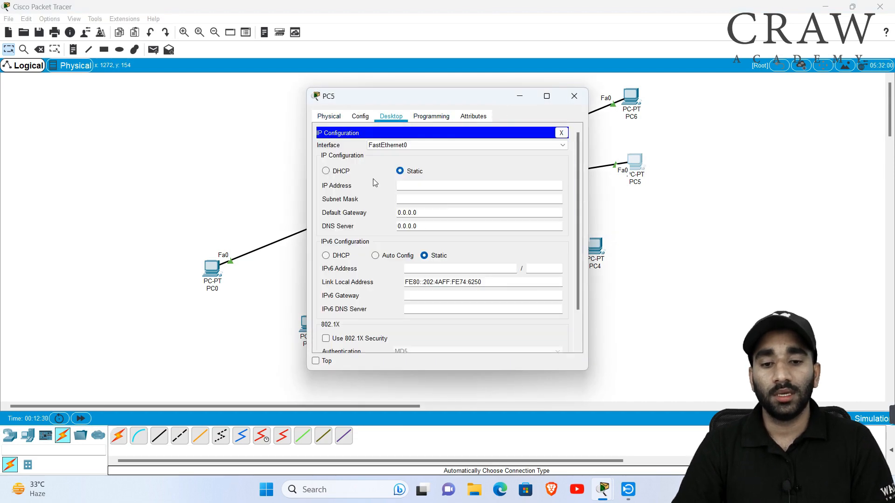
pyautogui.moveTo(480, 102); pyautogui.dragTo(357, 105)
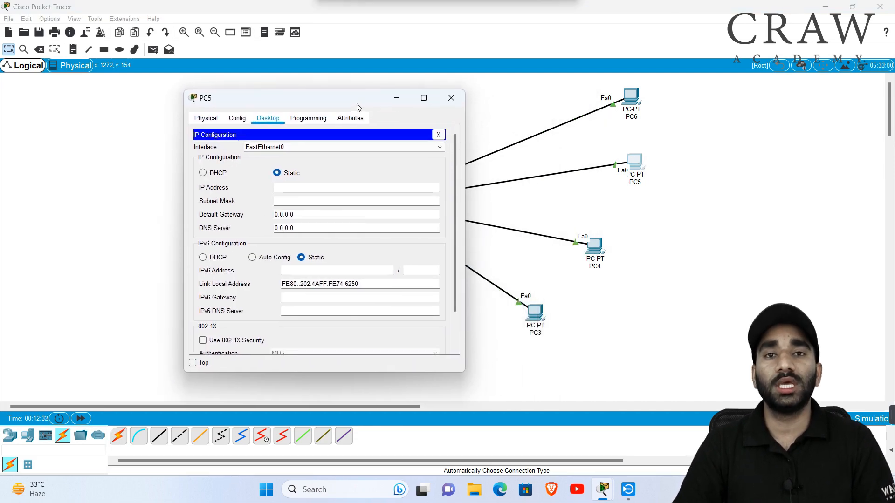
# Step: Check the IPv4 configuration that PC4 received through DHCP
pyautogui.moveTo(622, 227); pyautogui.dragTo(566, 265)
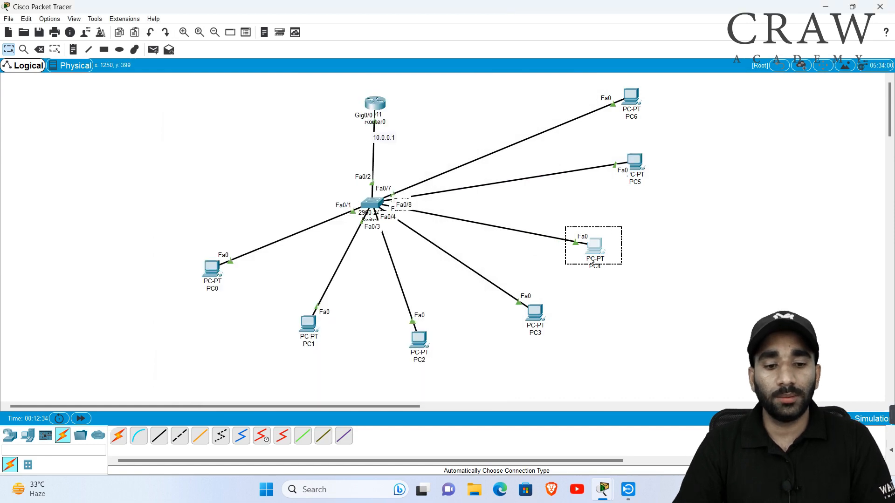
pyautogui.click(596, 259)
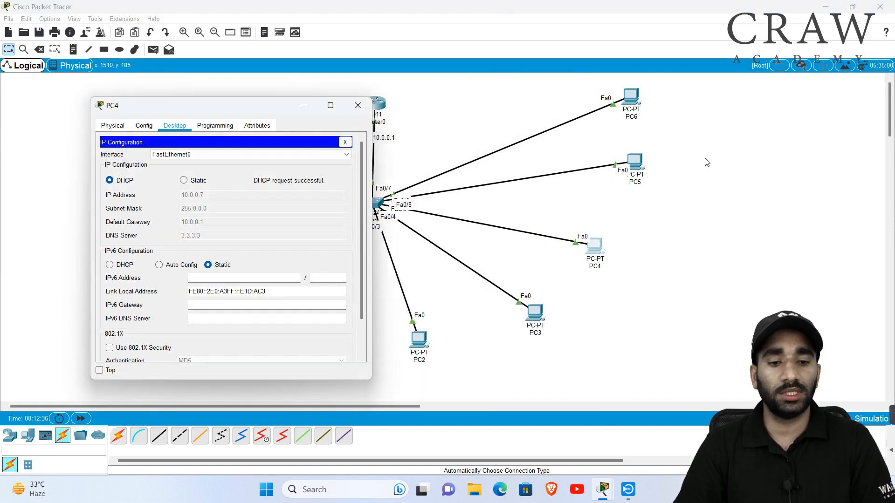
pyautogui.click(683, 151)
pyautogui.moveTo(683, 151); pyautogui.dragTo(596, 184)
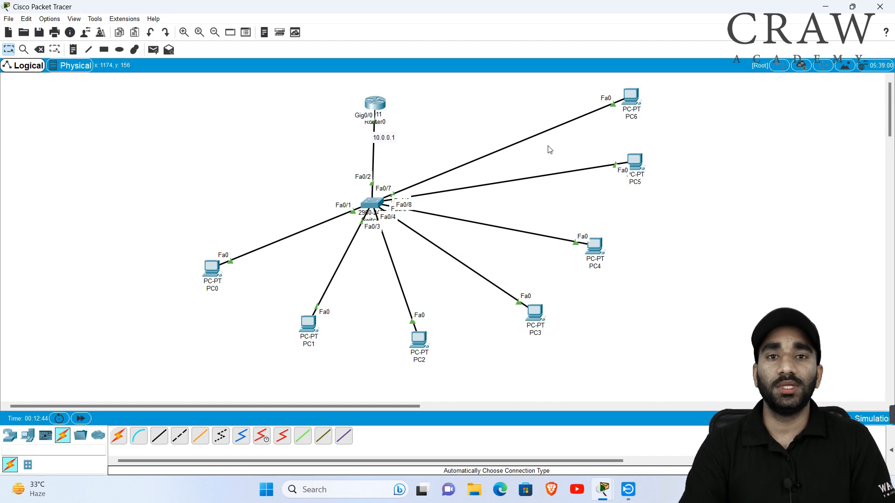
pyautogui.moveTo(577, 75); pyautogui.dragTo(683, 193)
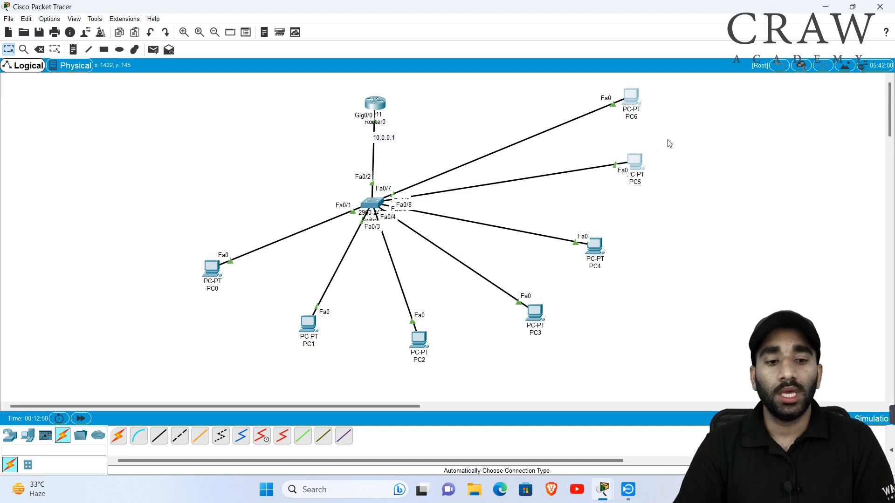
pyautogui.moveTo(677, 138); pyautogui.dragTo(620, 174)
pyautogui.moveTo(612, 179); pyautogui.dragTo(613, 179)
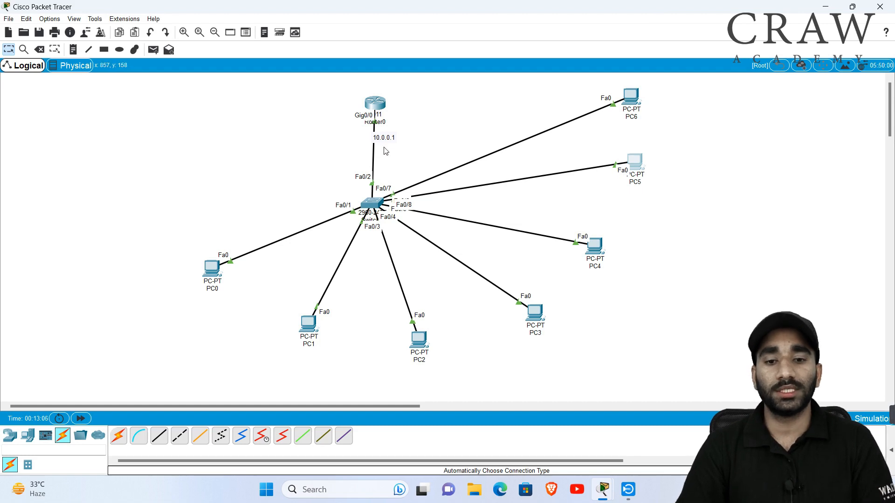
# Step: Switch PC5's IPv4 configuration on FastEthernet0 from static to DHCP
pyautogui.click(381, 106)
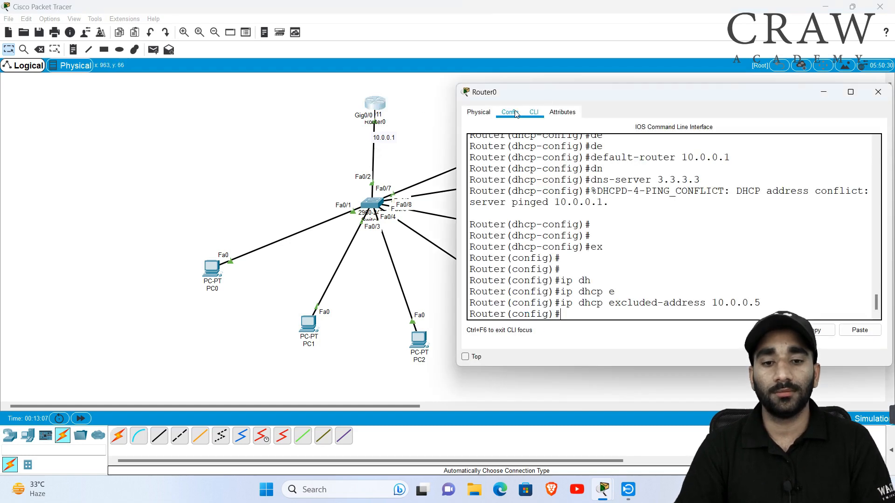
pyautogui.click(409, 124)
pyautogui.click(635, 161)
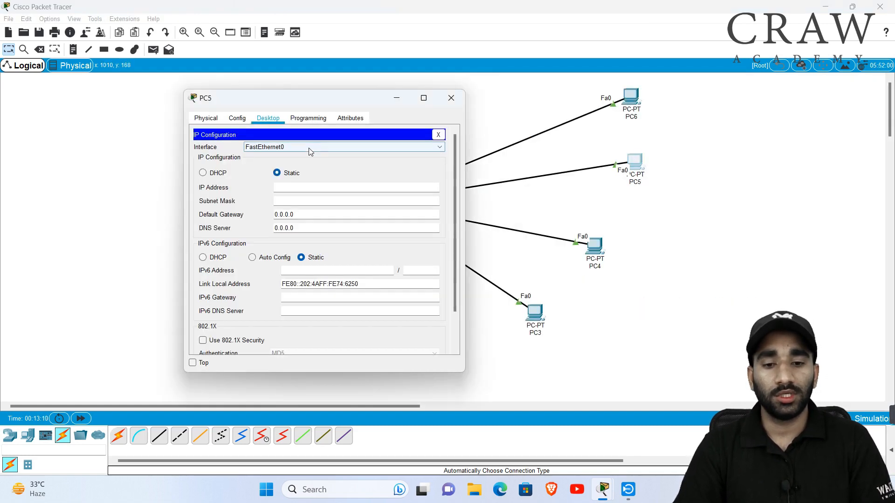
pyautogui.click(203, 174)
pyautogui.moveTo(337, 104); pyautogui.dragTo(249, 97)
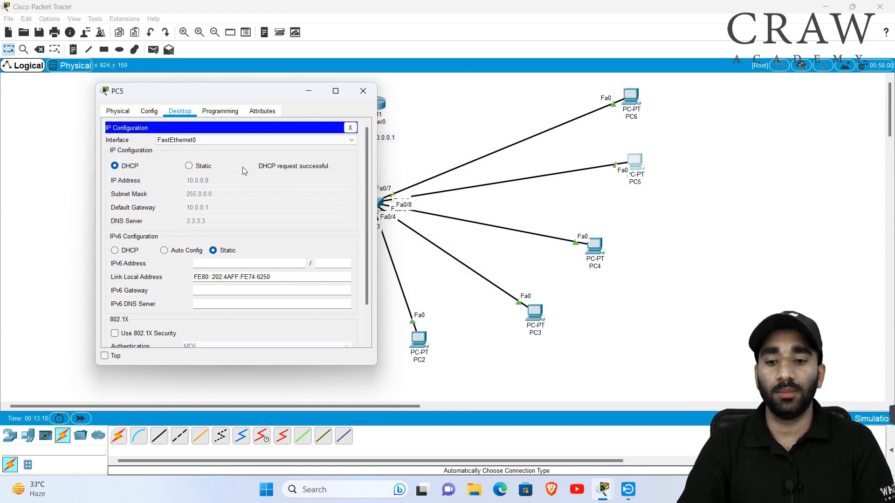
pyautogui.click(498, 107)
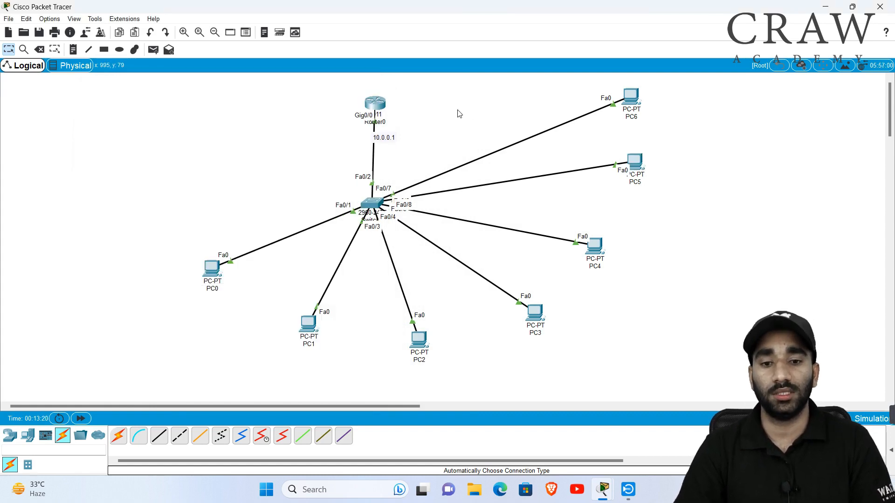
# Step: Exclude the address range 10.0.0.8 to 10.0.0.50 from DHCP assignment in Router0's global configuration
pyautogui.click(379, 104)
pyautogui.moveTo(582, 100); pyautogui.dragTo(346, 149)
pyautogui.moveTo(463, 148); pyautogui.dragTo(414, 162)
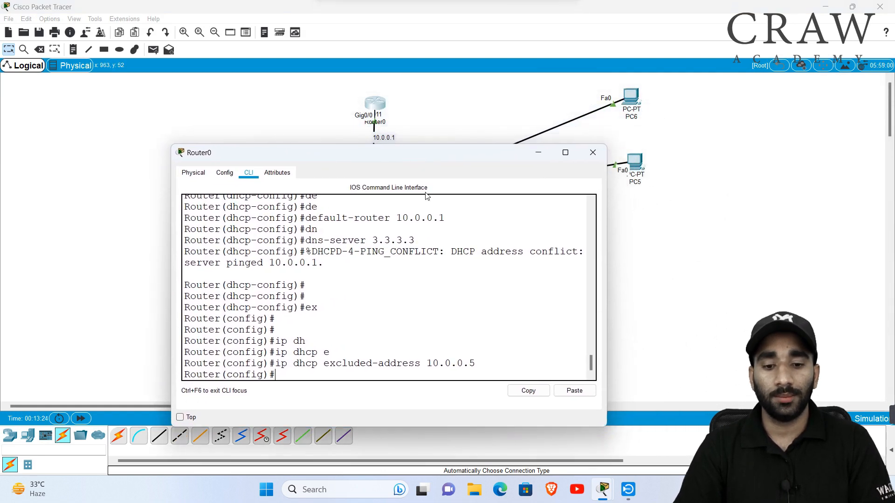
pyautogui.moveTo(425, 364); pyautogui.dragTo(501, 362)
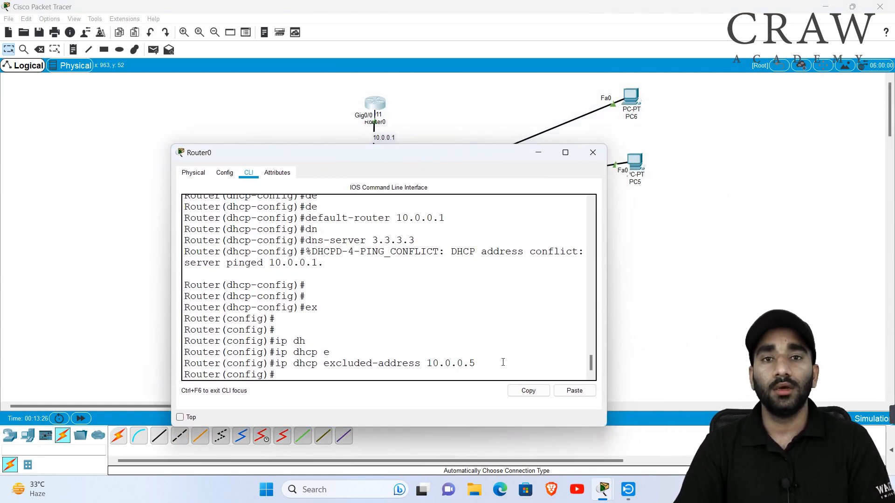
pyautogui.press('Return')
pyautogui.press('Return')
pyautogui.write('ip dh')
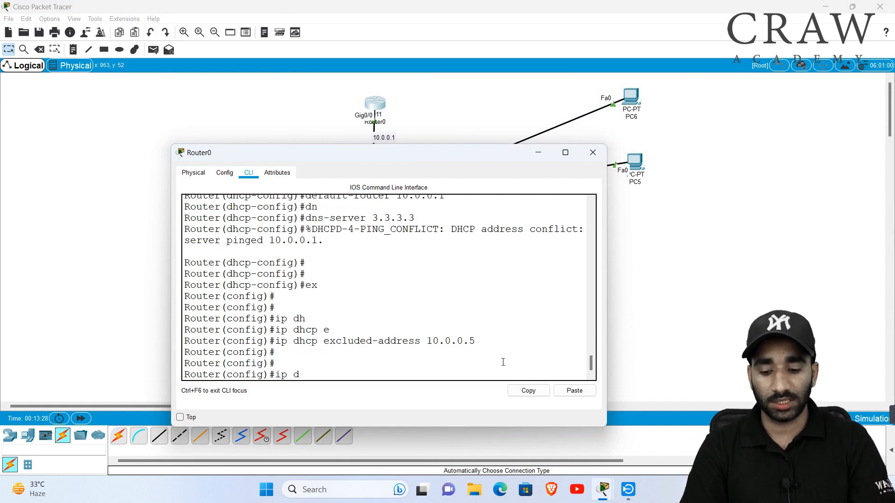
pyautogui.press('Tab')
pyautogui.write('e')
pyautogui.press('Tab')
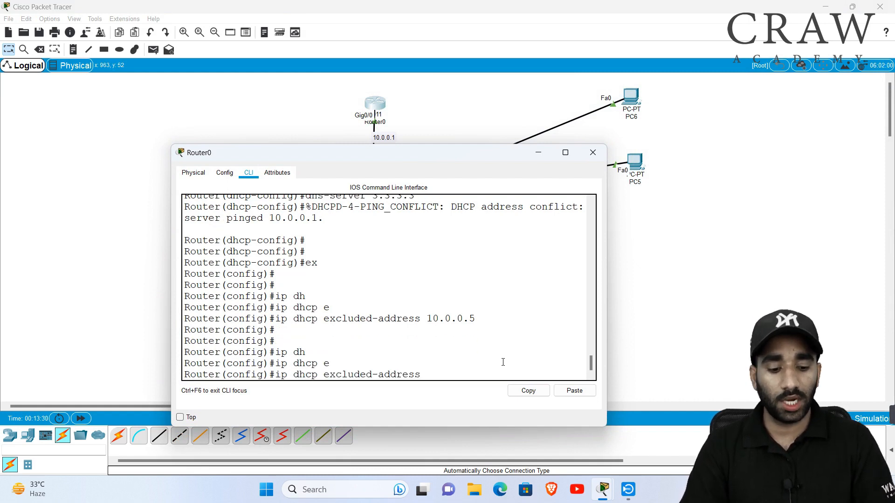
pyautogui.write('10.0.0.8')
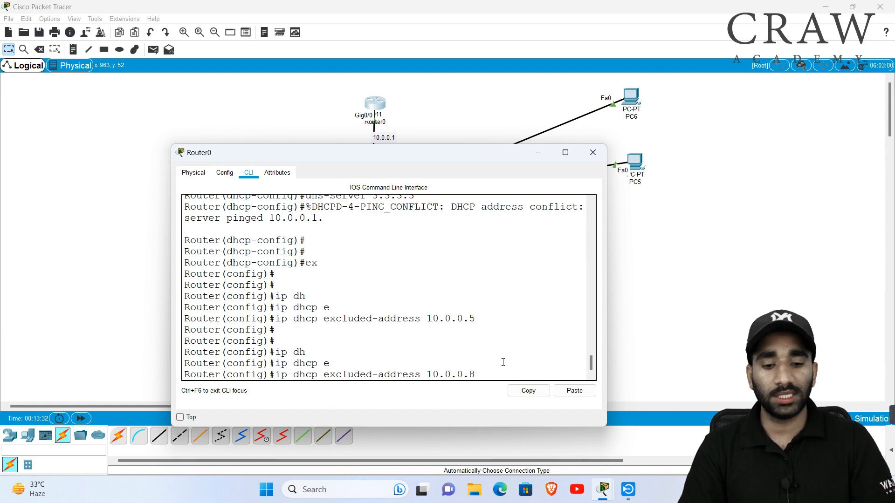
pyautogui.write(' 10.0.0.')
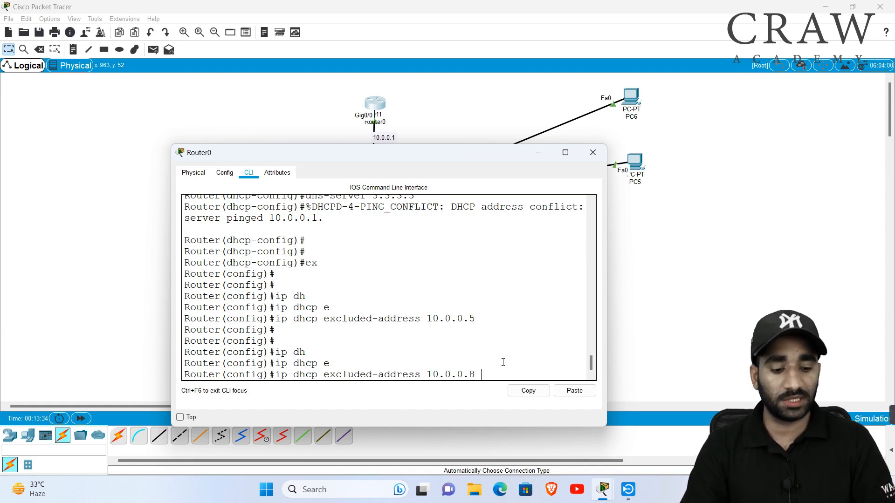
pyautogui.write('50')
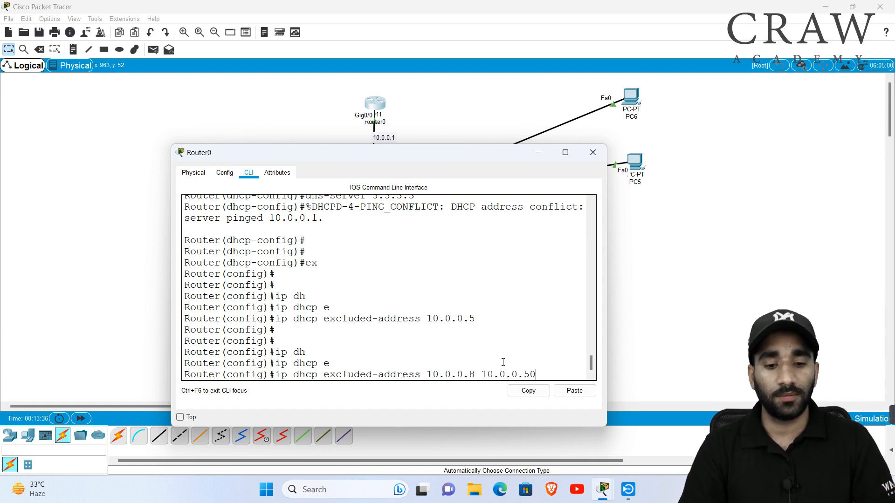
pyautogui.press('Return')
pyautogui.hotkey('alt', 'F4')
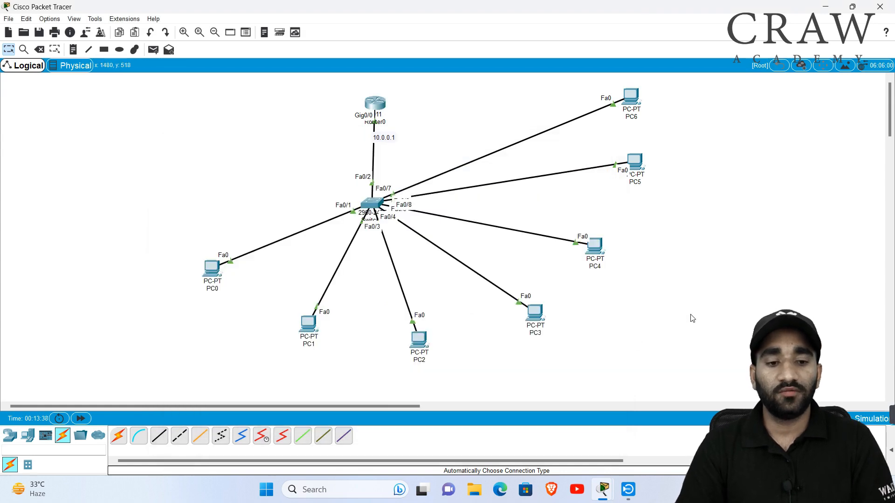
# Step: Request a new IPv4 address for PC5 through DHCP on FastEthernet0
pyautogui.click(636, 161)
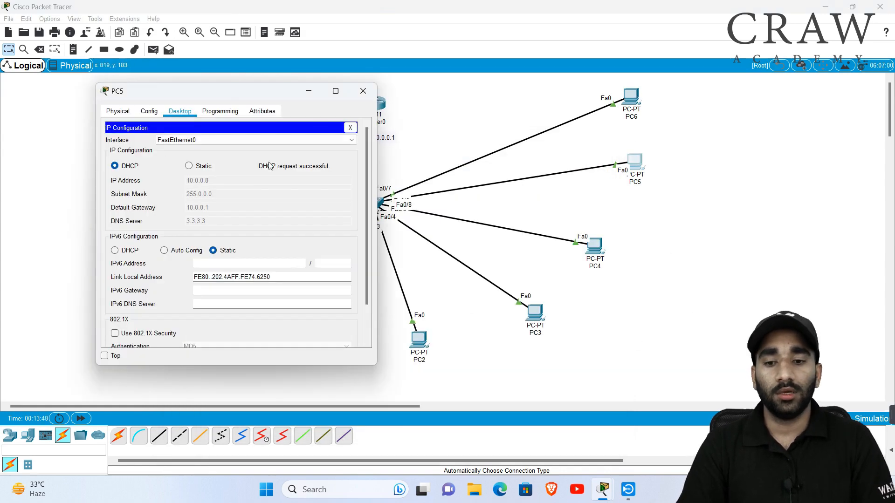
pyautogui.click(129, 168)
pyautogui.moveTo(237, 95); pyautogui.dragTo(273, 102)
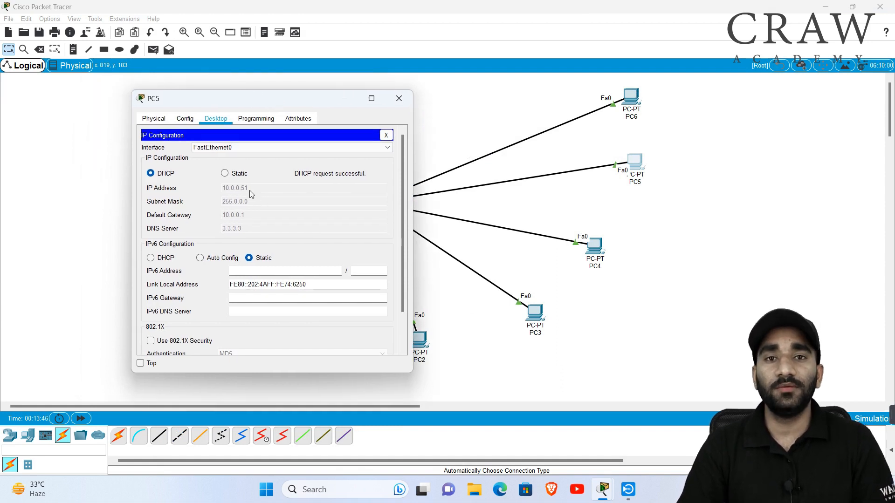
# Step: Switch PC6's IPv4 configuration on FastEthernet0 from static to DHCP and check the address it receives
pyautogui.click(635, 109)
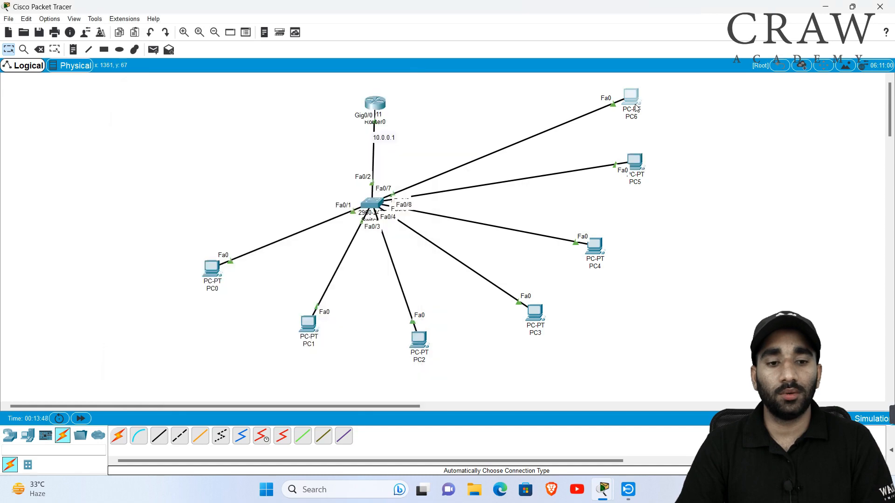
pyautogui.click(635, 108)
pyautogui.moveTo(465, 94); pyautogui.dragTo(382, 122)
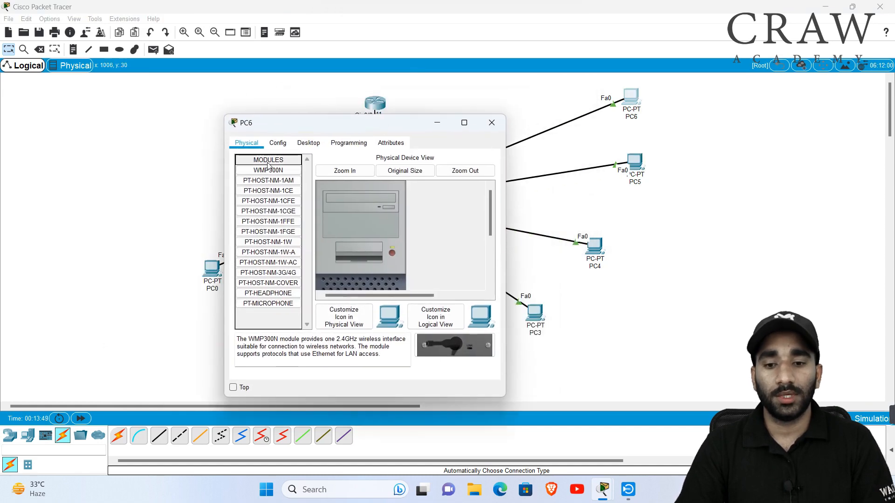
pyautogui.click(308, 143)
pyautogui.click(255, 199)
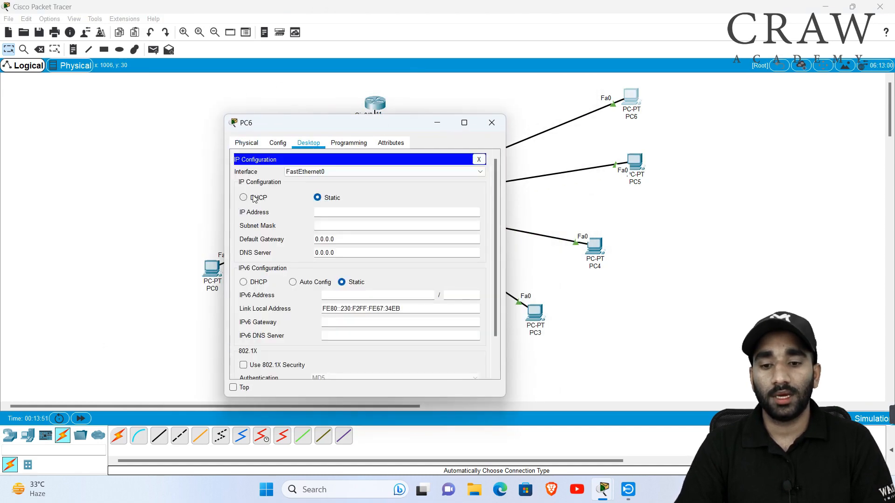
pyautogui.click(244, 198)
pyautogui.moveTo(386, 122); pyautogui.dragTo(334, 121)
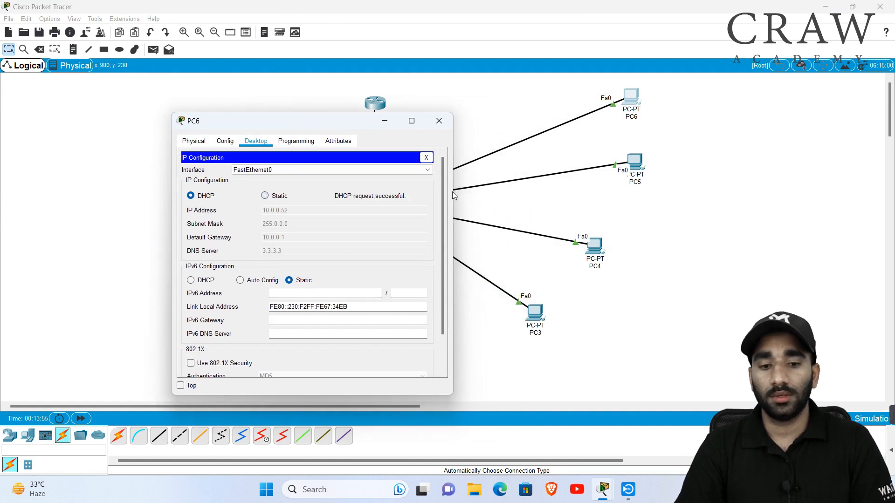
pyautogui.moveTo(452, 192); pyautogui.dragTo(573, 186)
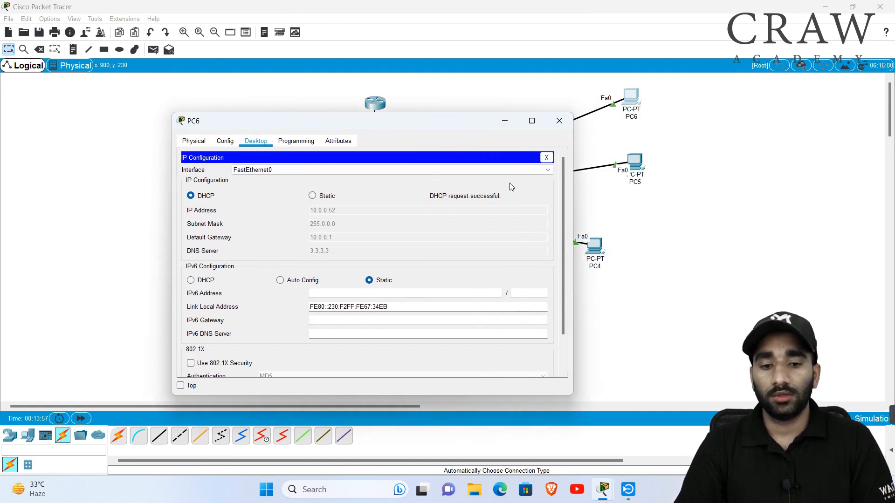
pyautogui.click(769, 197)
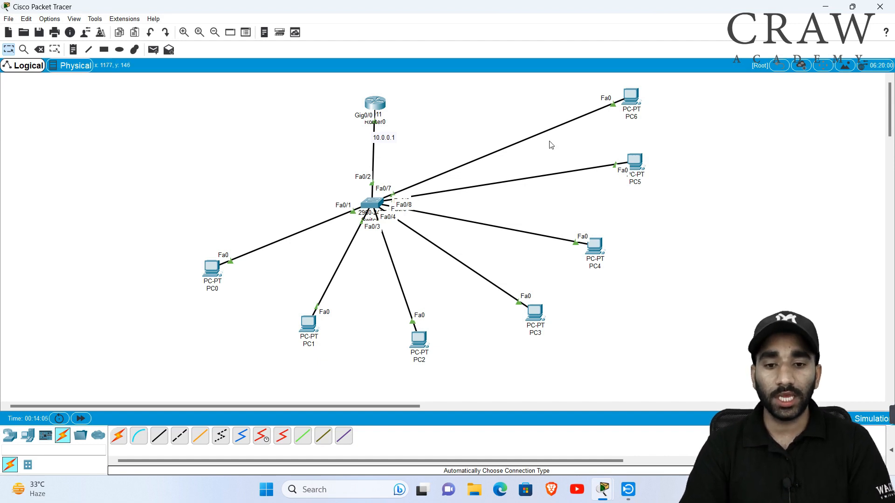
# Step: Exit Router0's global configuration mode to the privileged EXEC prompt and clear space with blank prompt lines
pyautogui.click(379, 104)
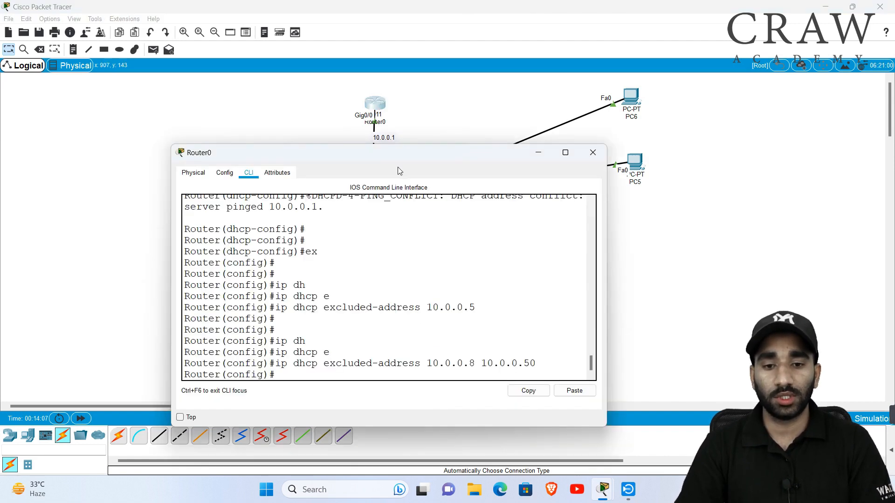
pyautogui.moveTo(400, 159); pyautogui.dragTo(510, 175)
pyautogui.press('Return')
pyautogui.press('Return')
pyautogui.press('Return')
pyautogui.write('ex')
pyautogui.press('Return')
pyautogui.press('Return')
pyautogui.press('Return')
pyautogui.press('Return')
pyautogui.press('Return')
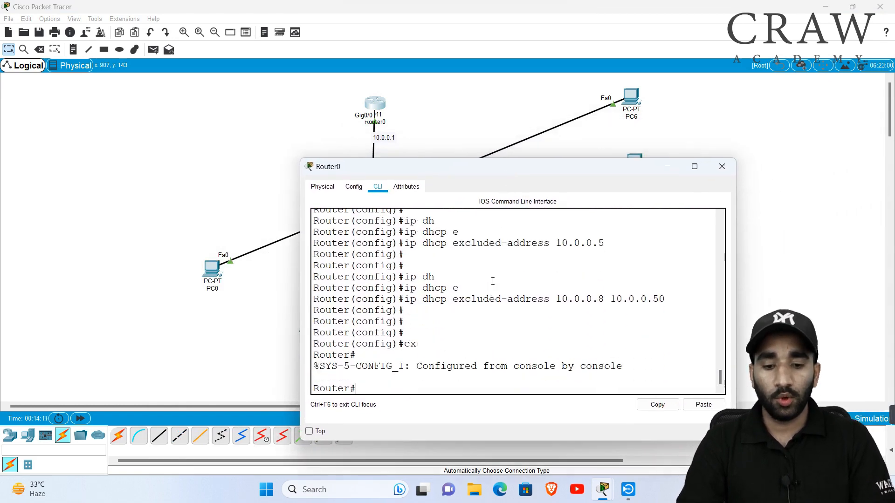
pyautogui.press('Return')
pyautogui.press('Return')
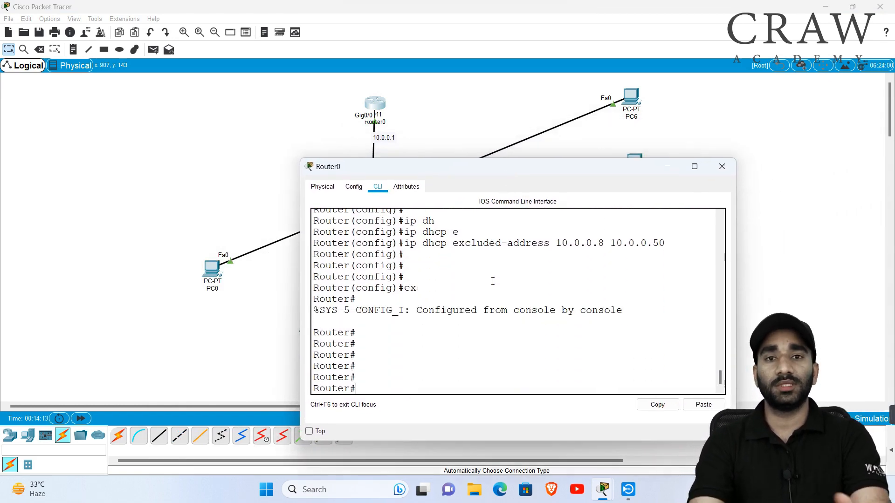
pyautogui.press('Return')
pyautogui.press('Return')
pyautogui.press('Return')
pyautogui.press('Return')
pyautogui.press('Return')
pyautogui.press('Return')
pyautogui.press('Return')
pyautogui.press('Return')
pyautogui.press('Return')
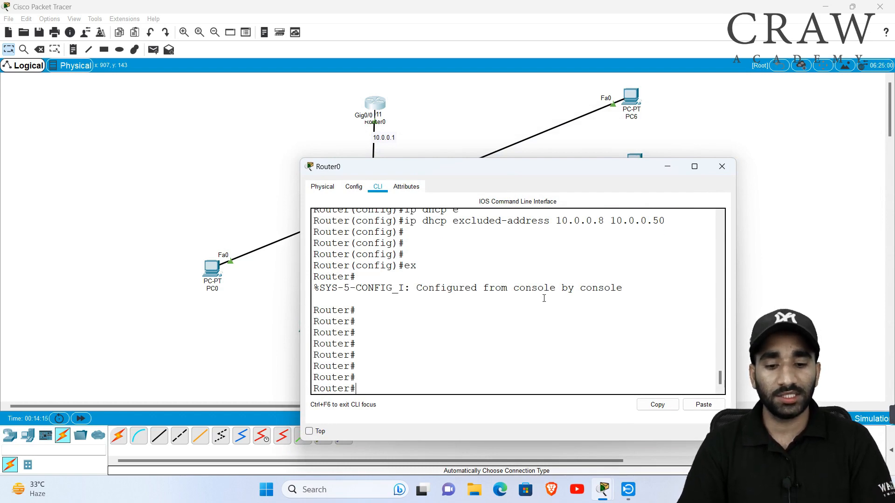
# Step: Display Router0's DHCP pool with show ip dhcp pool and widen the window to read the pool statistics
pyautogui.write('sh')
pyautogui.press('Tab')
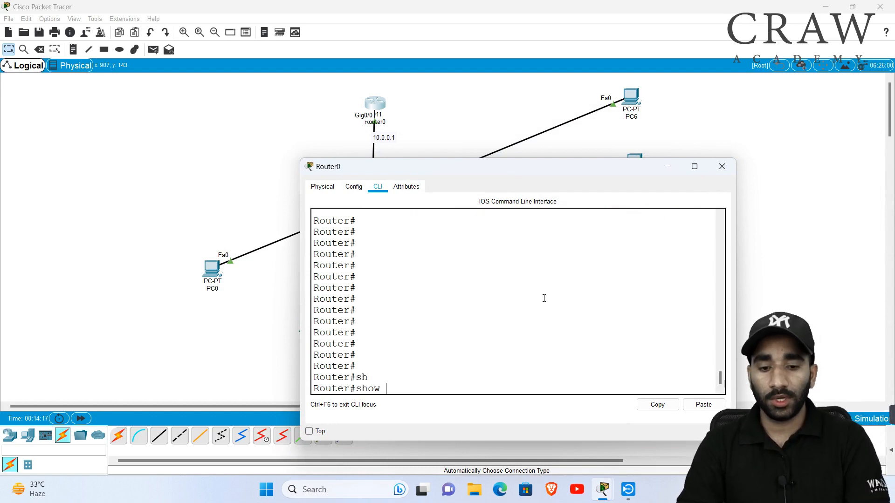
pyautogui.write('ip dh')
pyautogui.press('Tab')
pyautogui.write('p')
pyautogui.press('Tab')
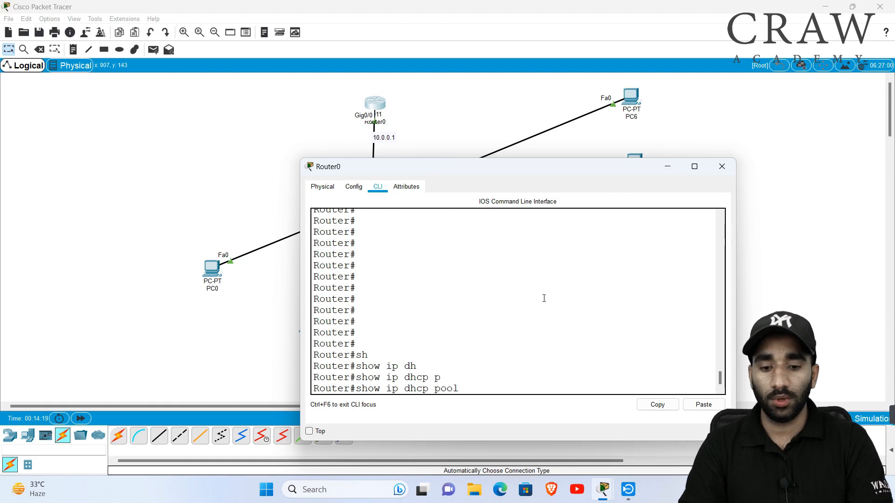
pyautogui.press('Return')
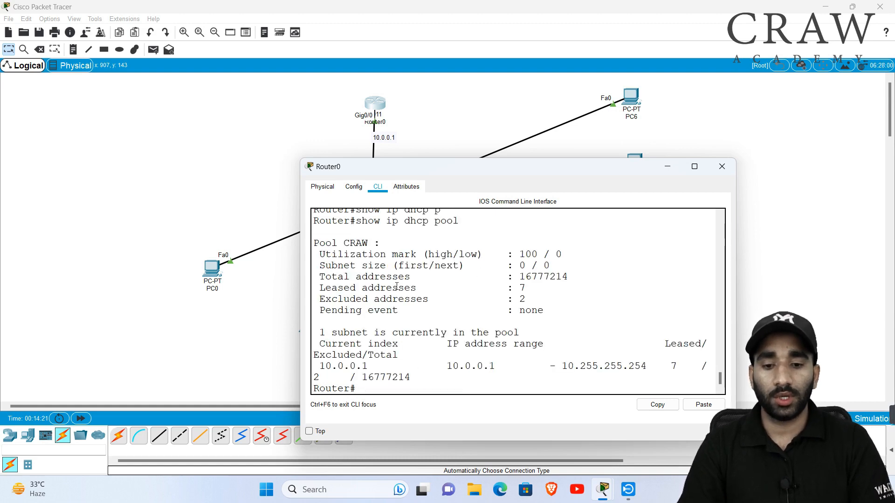
pyautogui.moveTo(301, 333); pyautogui.dragTo(115, 342)
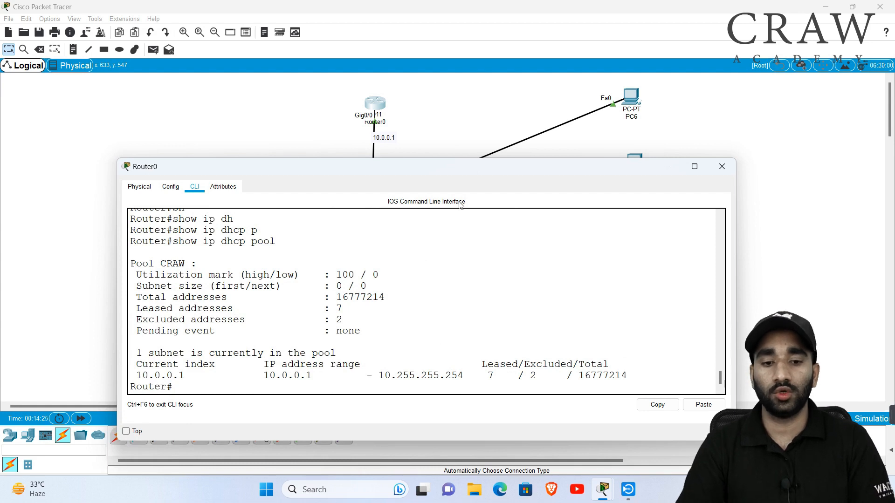
pyautogui.moveTo(440, 169); pyautogui.dragTo(528, 186)
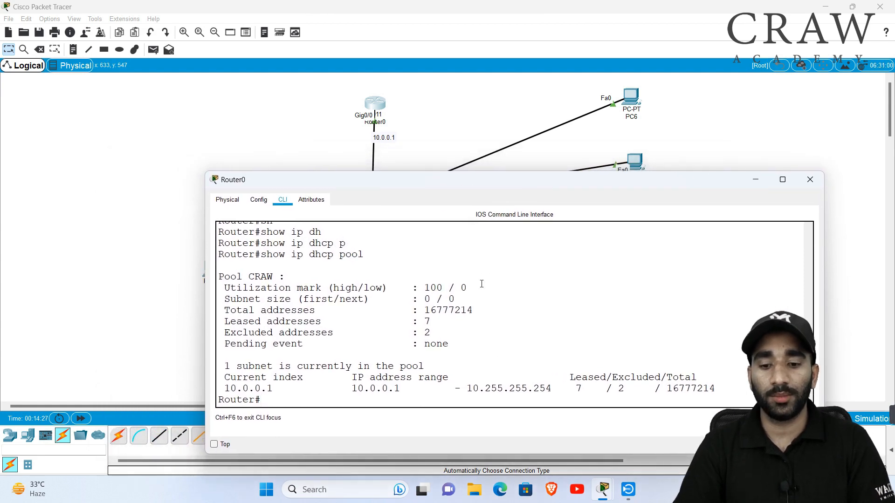
pyautogui.moveTo(300, 275); pyautogui.dragTo(486, 341)
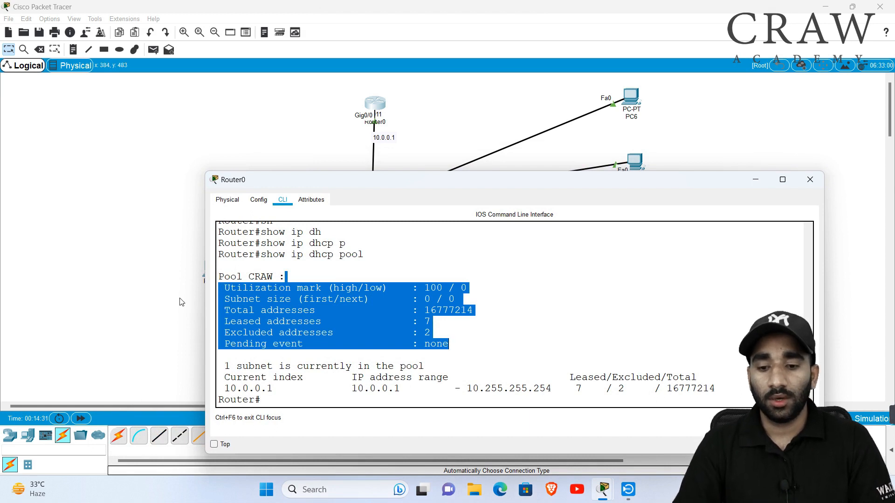
# Step: Clear space with blank prompt lines and display Router0's configuration with show running-config
pyautogui.click(393, 347)
pyautogui.press('Return')
pyautogui.press('Return')
pyautogui.press('Return')
pyautogui.press('Return')
pyautogui.press('Return')
pyautogui.press('Return')
pyautogui.press('Return')
pyautogui.press('Return')
pyautogui.press('Return')
pyautogui.press('Return')
pyautogui.press('Return')
pyautogui.press('Return')
pyautogui.press('Return')
pyautogui.press('Return')
pyautogui.press('Return')
pyautogui.press('Return')
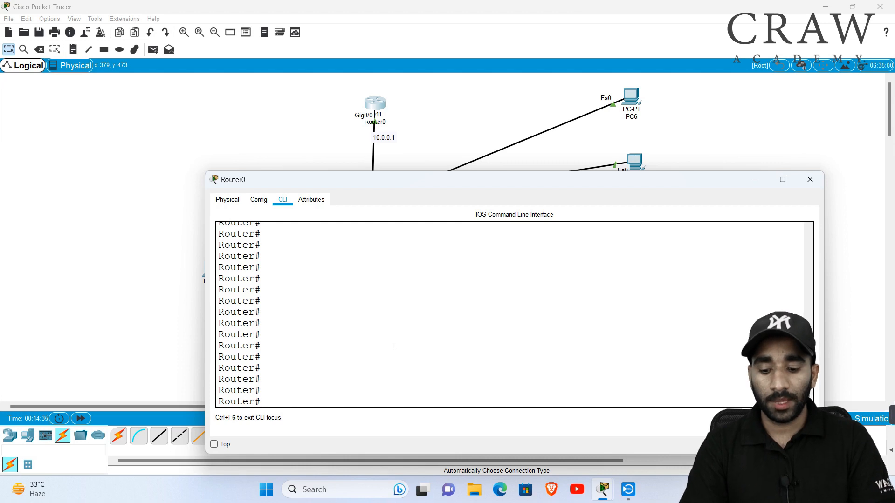
pyautogui.write('sh')
pyautogui.press('Tab')
pyautogui.write('ru')
pyautogui.press('Tab')
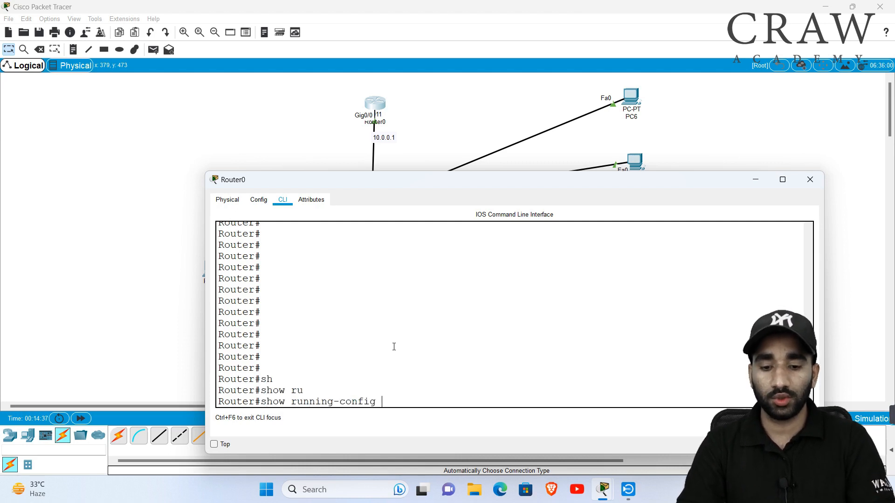
pyautogui.press('Return')
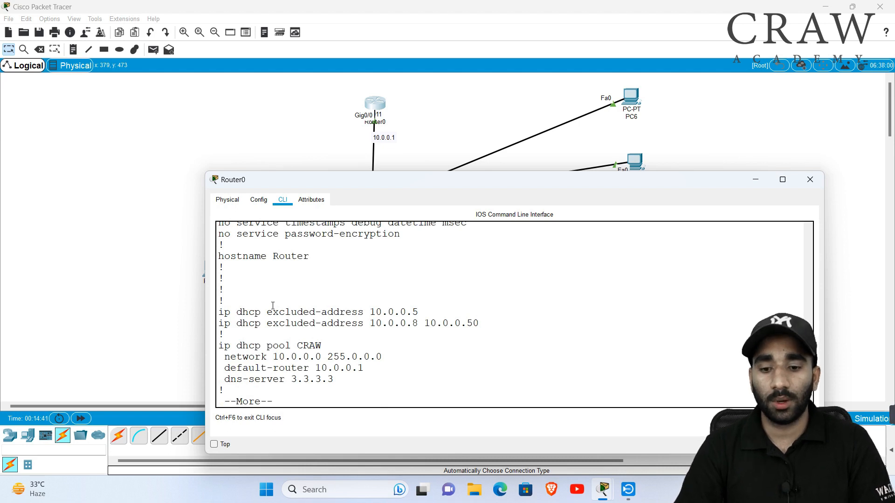
# Step: Examine the DHCP excluded-address entries and the CRAW pool settings in the running configuration
pyautogui.moveTo(232, 306); pyautogui.dragTo(438, 318)
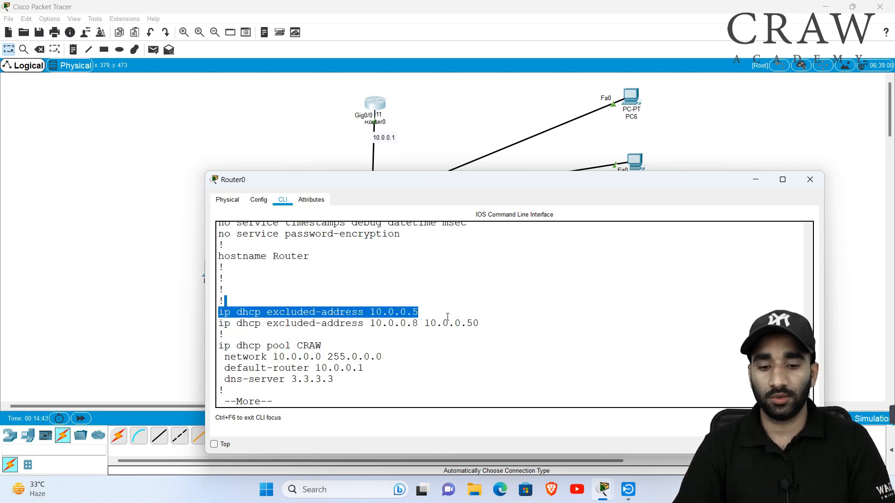
pyautogui.moveTo(273, 325); pyautogui.dragTo(510, 325)
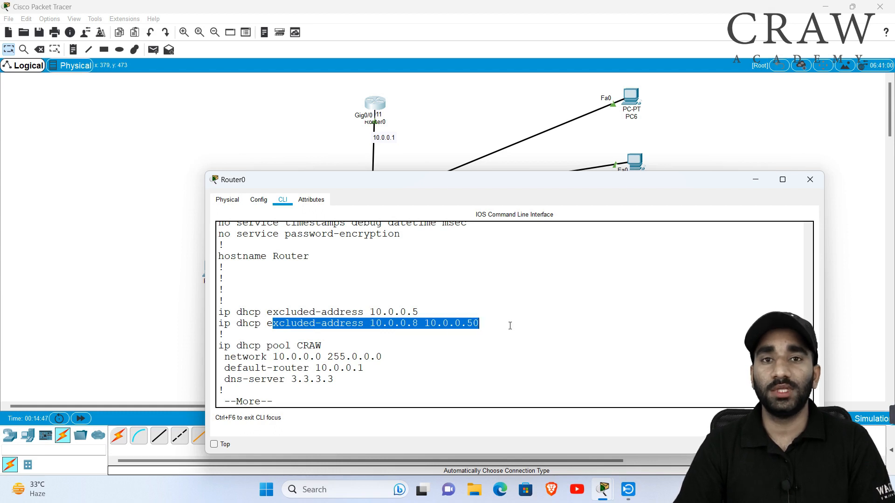
pyautogui.click(405, 354)
pyautogui.press('Return')
pyautogui.press('Return')
pyautogui.press('Return')
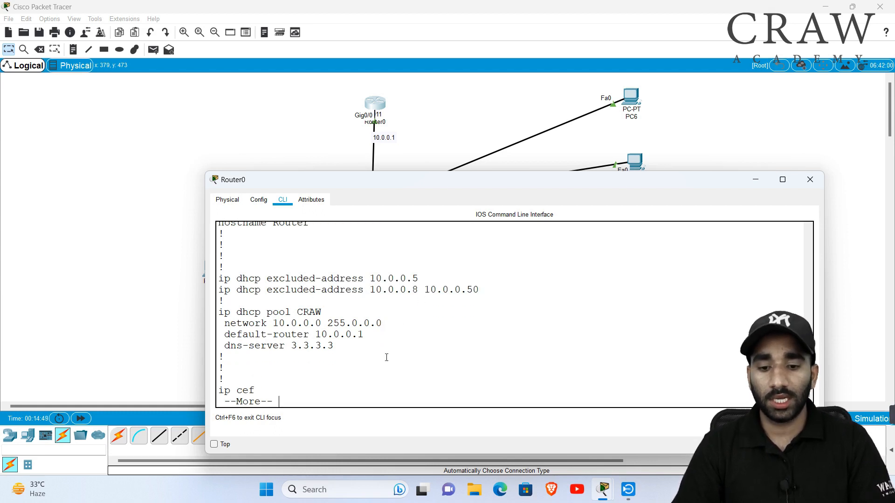
pyautogui.moveTo(261, 313); pyautogui.dragTo(398, 349)
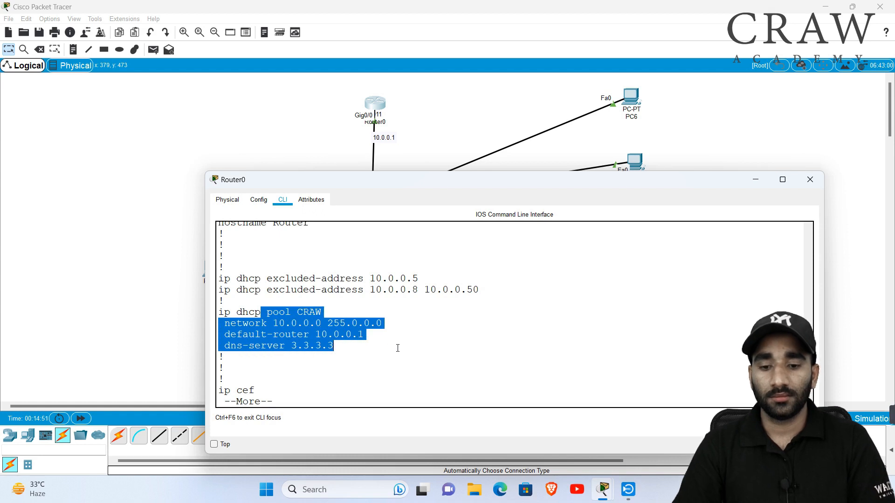
pyautogui.click(398, 348)
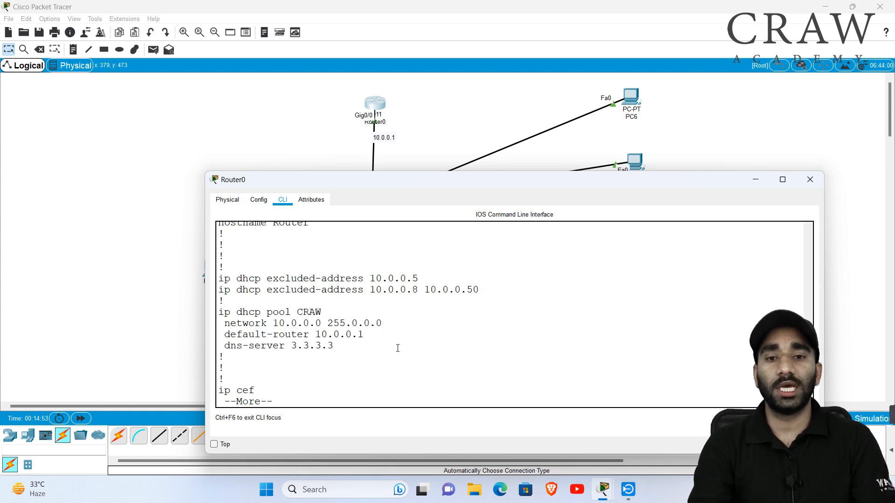